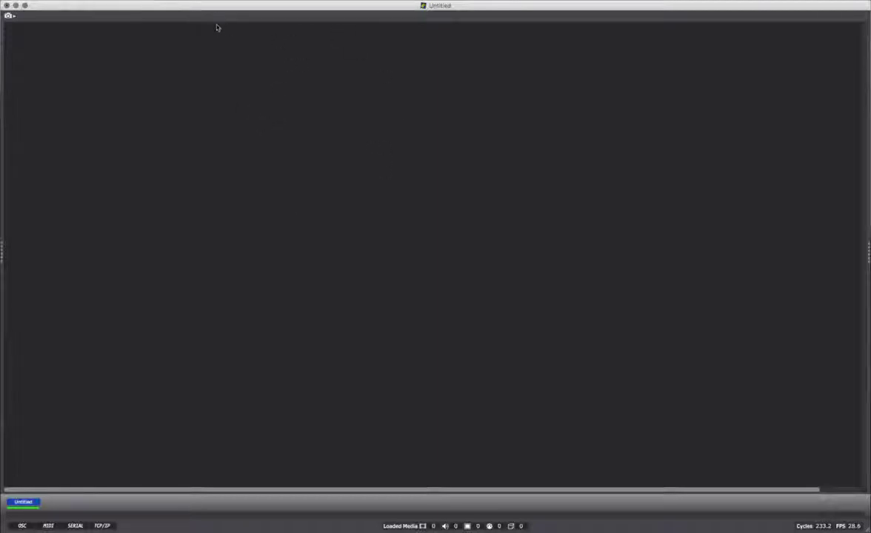
- Open the MIDI Setup window and move it into the upper part of the empty workspace
click(119, 1)
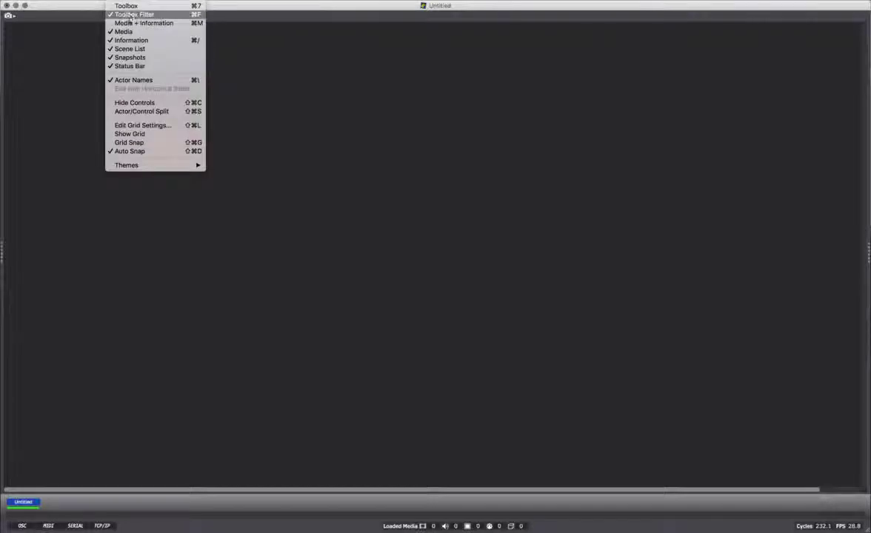
click(83, 49)
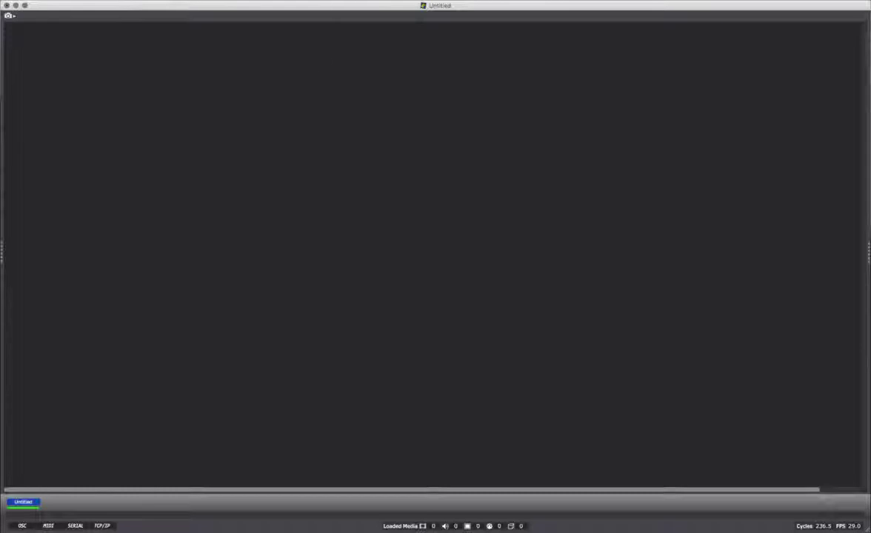
click(339, 1)
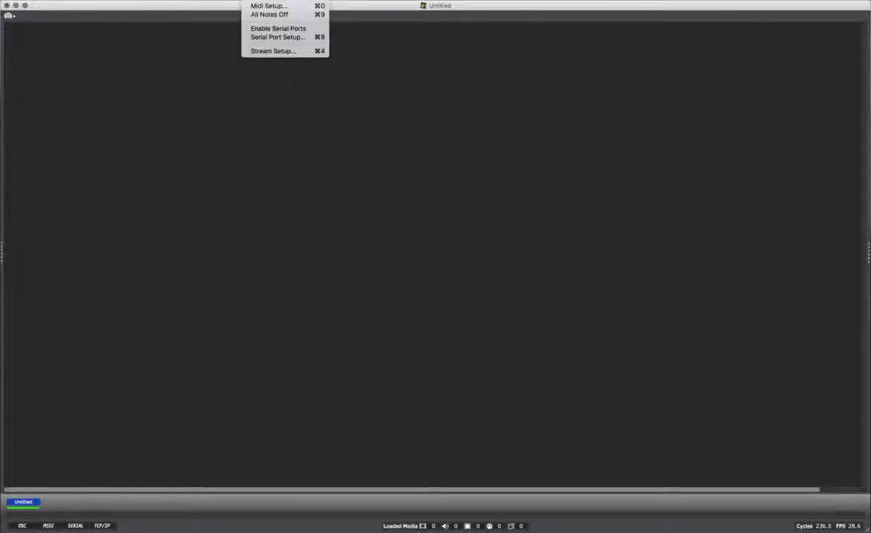
click(268, 5)
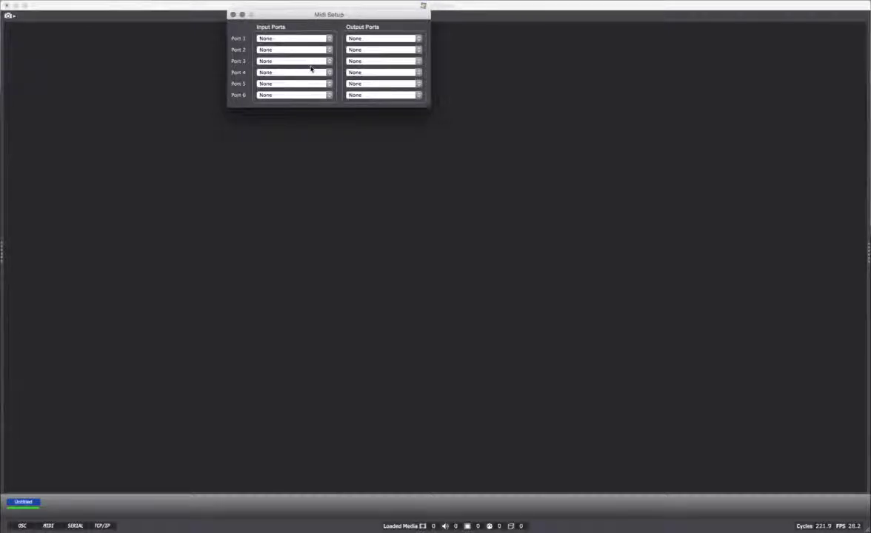
drag(294, 15, 272, 72)
click(262, 6)
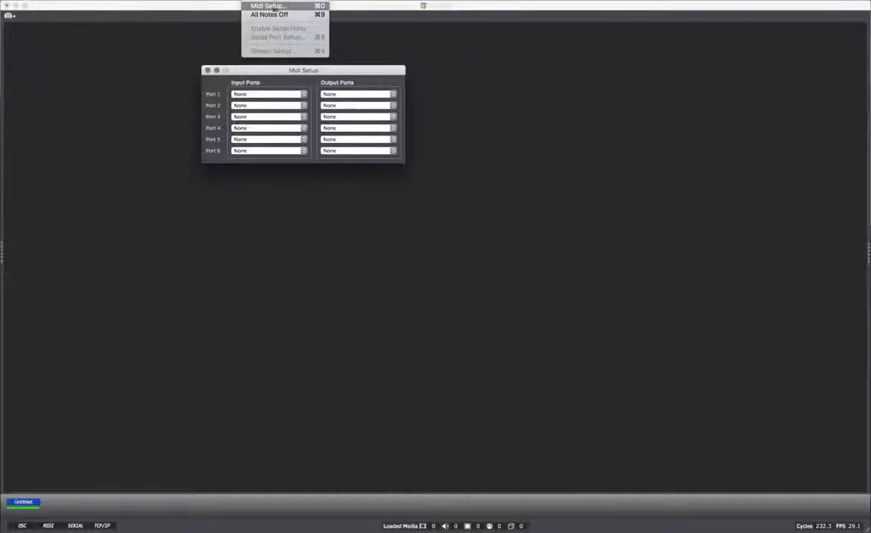
drag(299, 72, 293, 86)
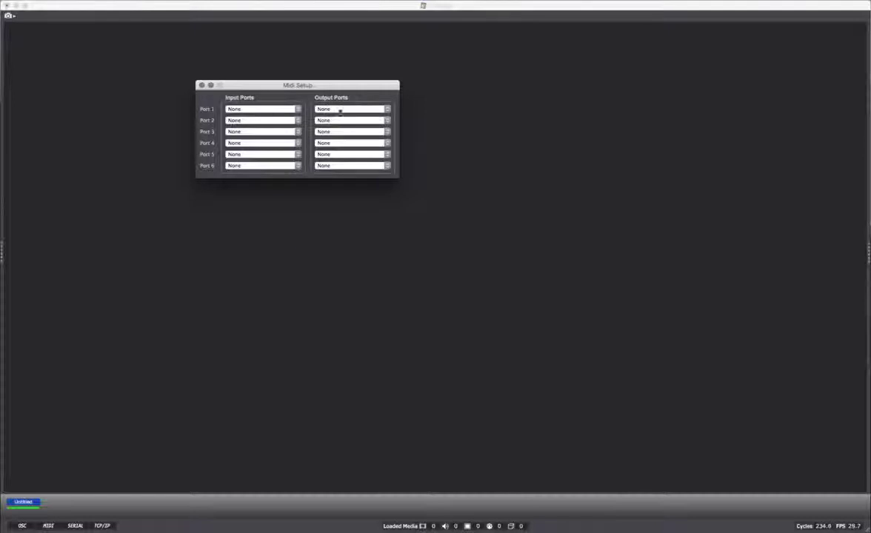
- Set MIDI input port 1 to Isadora Virtual Out
click(261, 111)
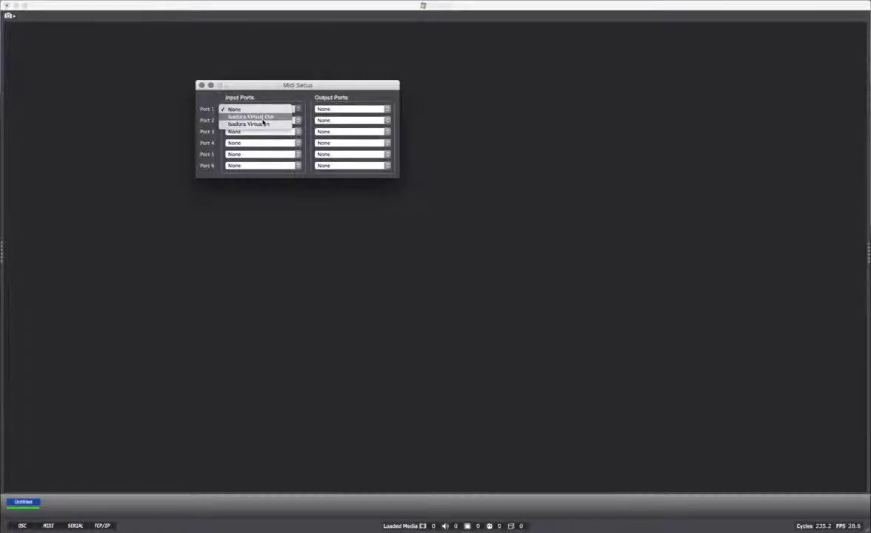
click(262, 118)
drag(286, 88, 291, 86)
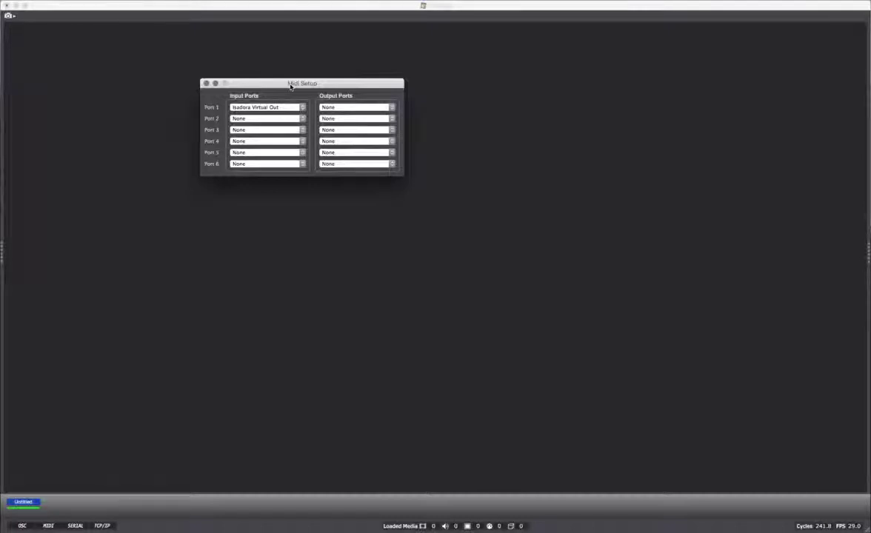
click(259, 108)
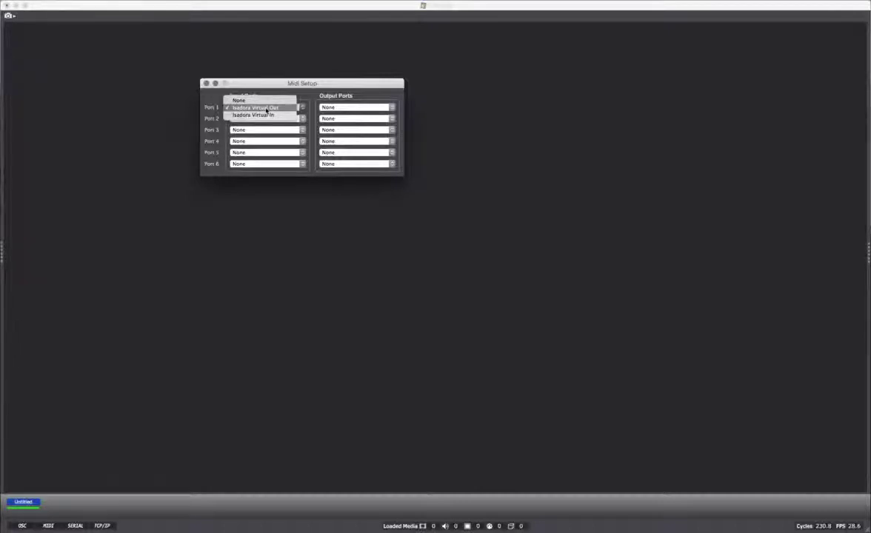
click(259, 108)
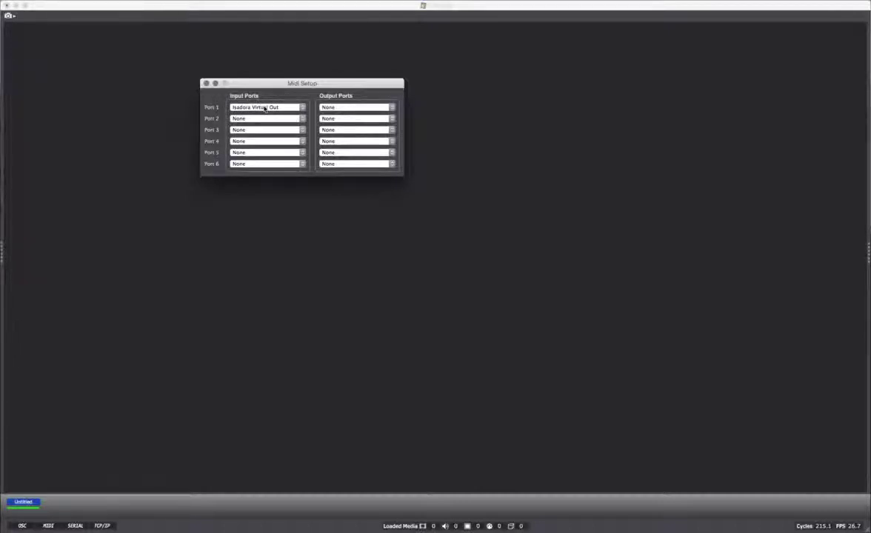
- Set MIDI output port 1 to Isadora Virtual Out and input port 1 to None, closing the setup window
click(342, 109)
click(326, 120)
click(267, 107)
click(259, 97)
drag(329, 86, 343, 91)
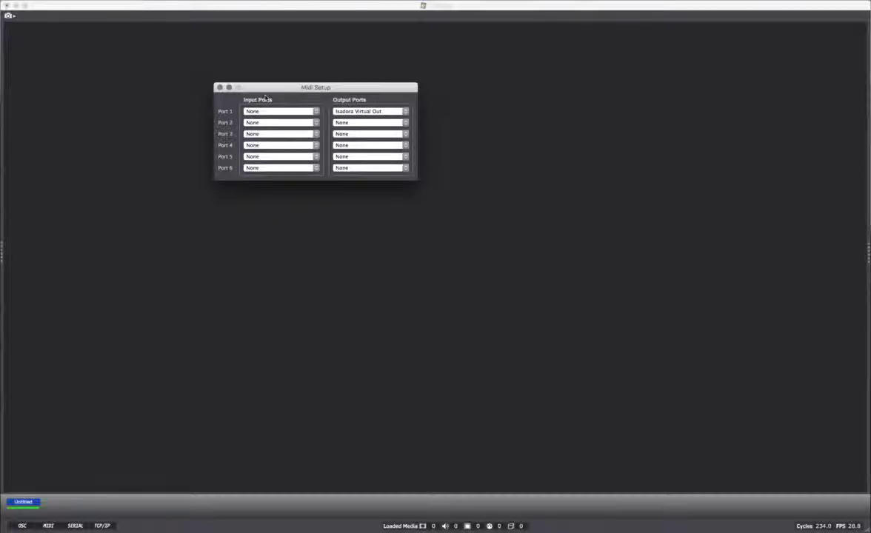
click(220, 87)
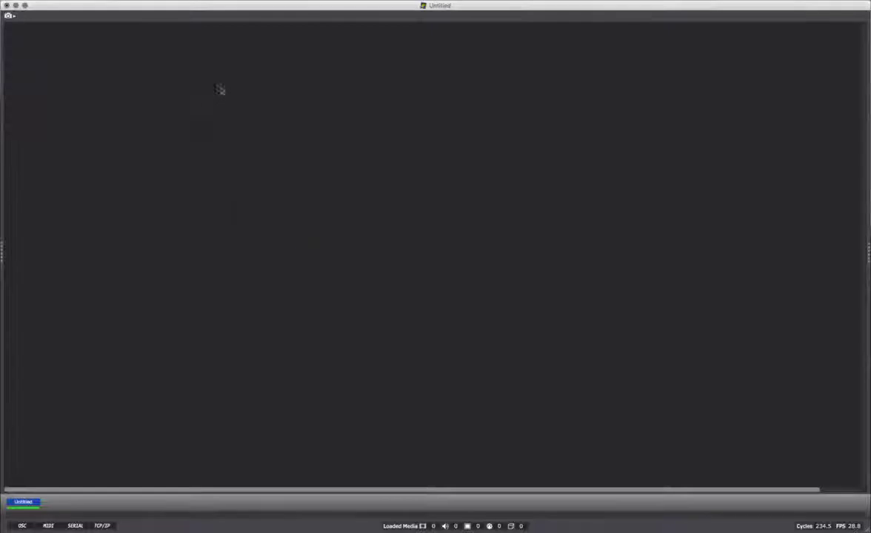
double_click(201, 119)
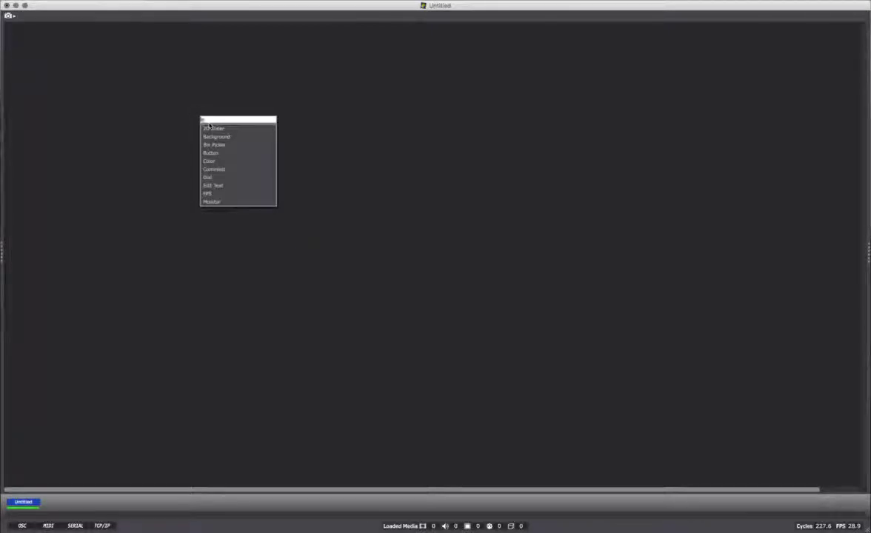
text(cont)
key(BackSpace)
key(BackSpace)
key(BackSpace)
key(BackSpace)
text(wave)
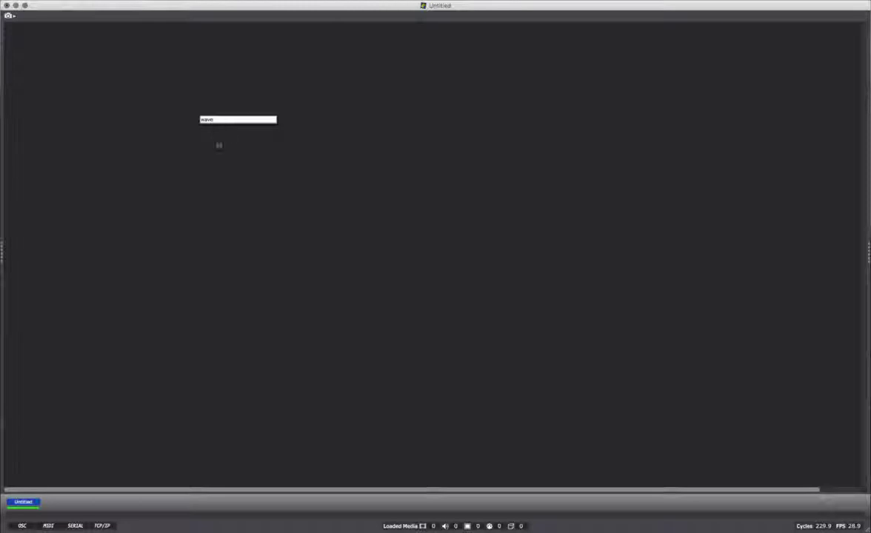
click(183, 162)
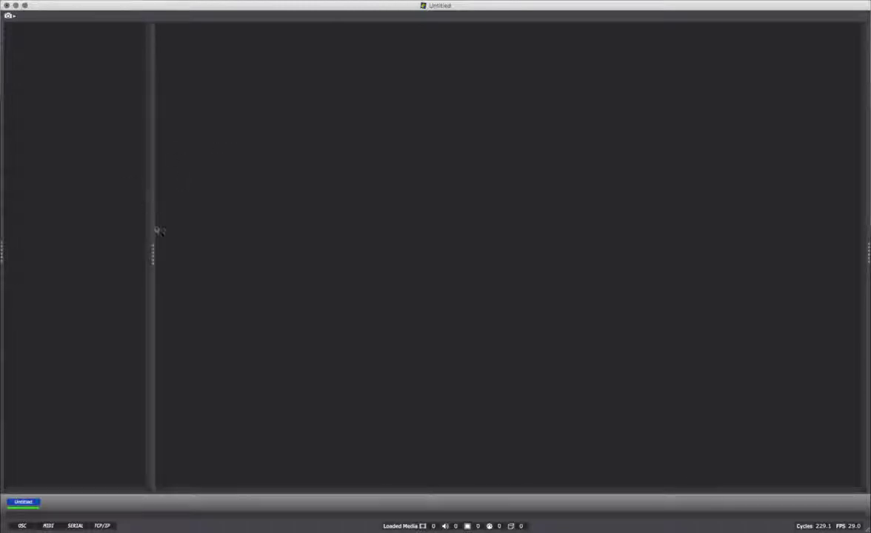
- Add a Wave Generator actor to the scene's actor area and return to the actor-only view
drag(153, 237, 257, 241)
double_click(159, 195)
click(355, 173)
double_click(354, 171)
text(wave)
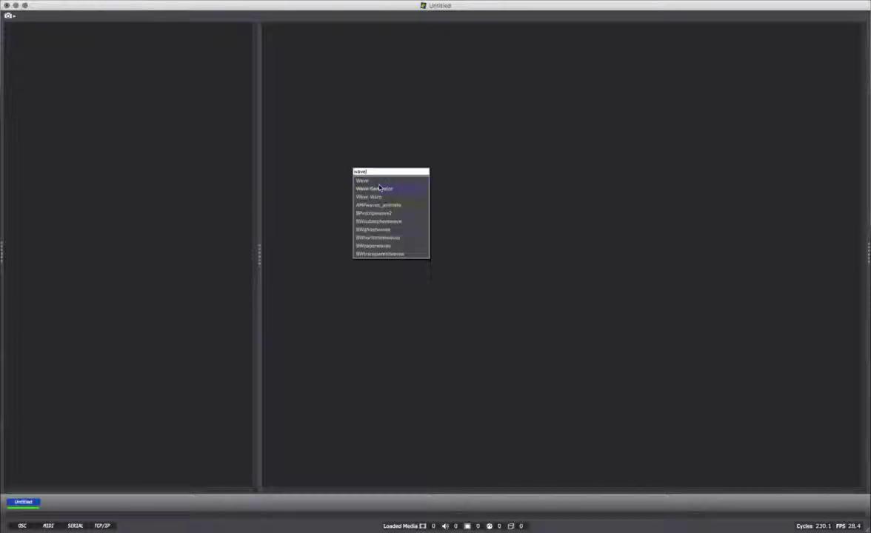
key(Return)
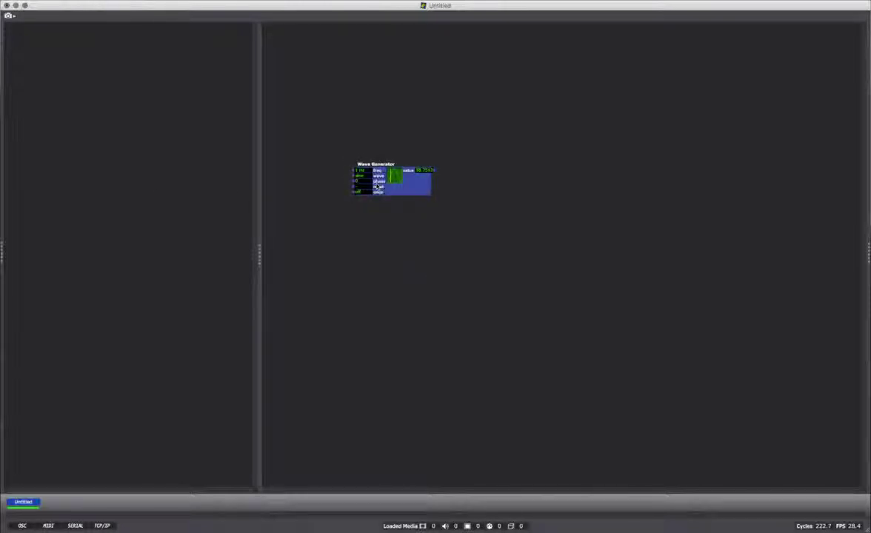
click(260, 249)
drag(164, 185, 316, 180)
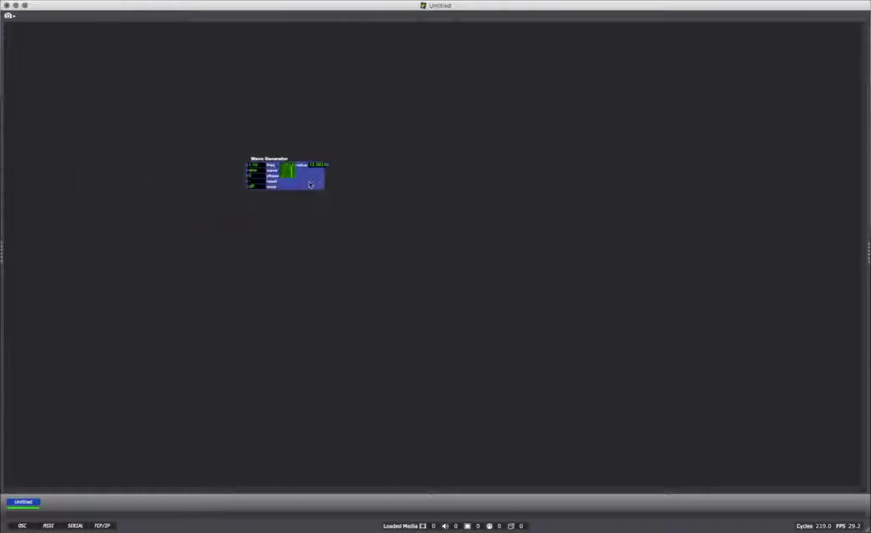
- Add a Send Control actor and place it to the right of the Wave Generator
double_click(397, 170)
text(sel)
text(nd)
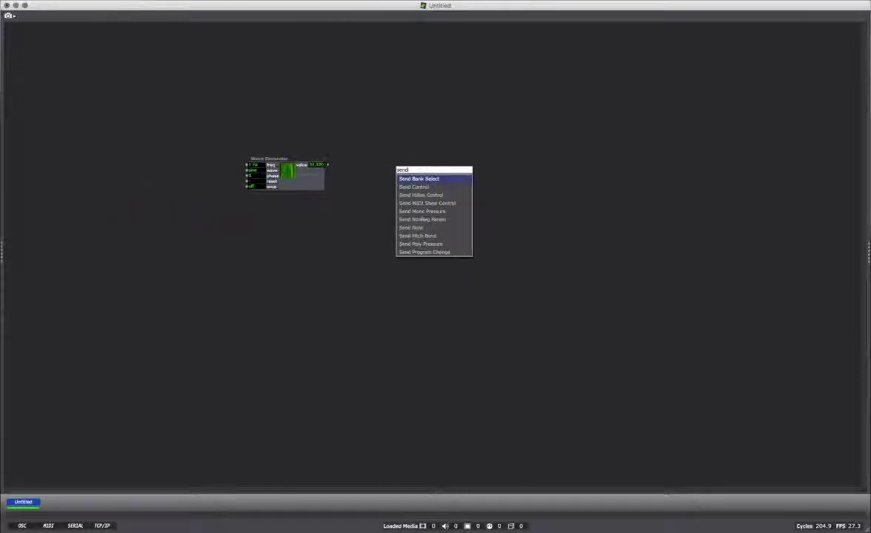
click(427, 189)
drag(407, 166, 423, 154)
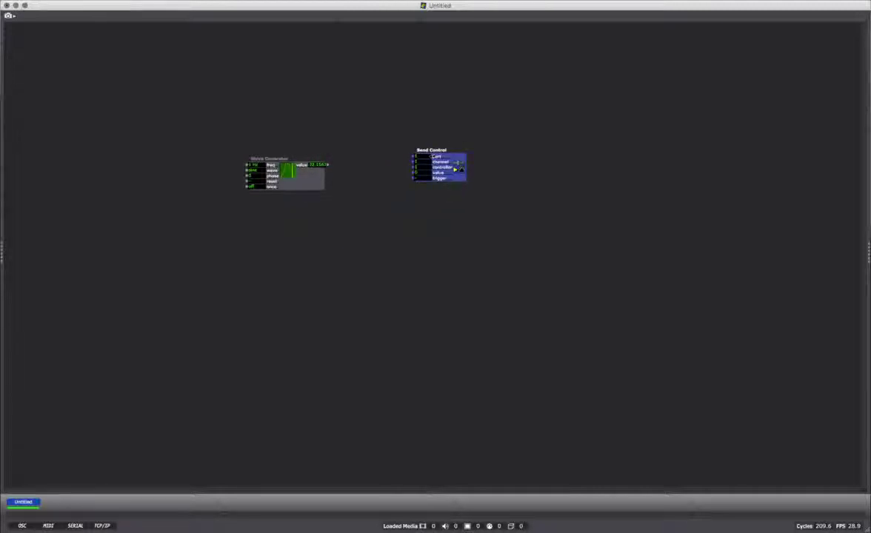
drag(472, 158, 477, 153)
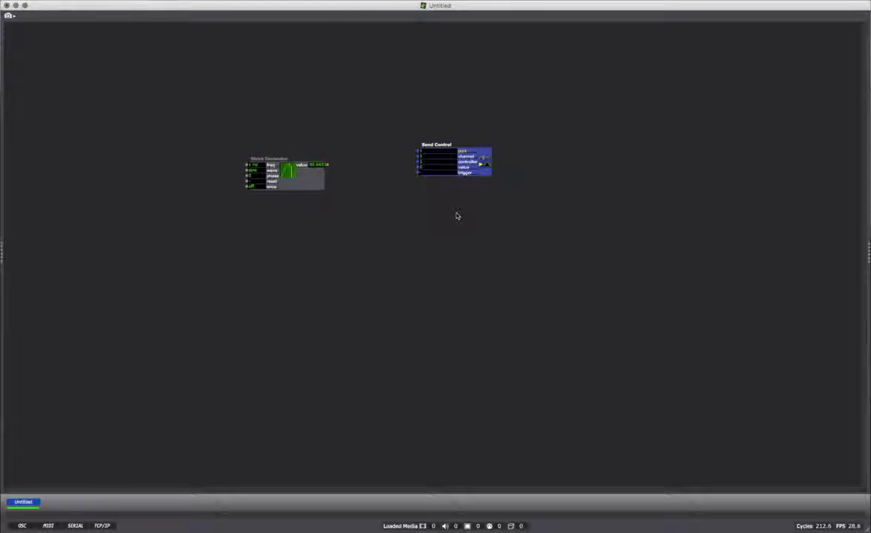
- Add a Send Note actor below the Send Control actor and delete it again
double_click(445, 243)
text(note)
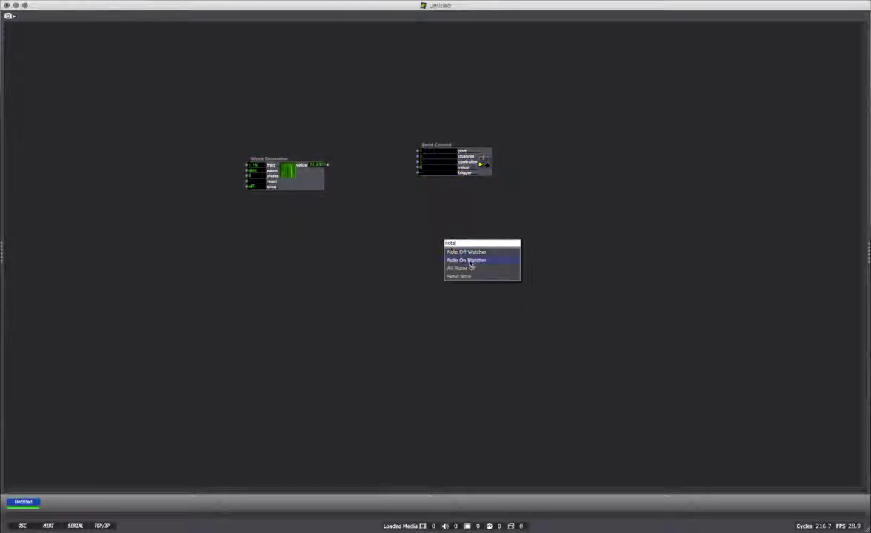
click(459, 276)
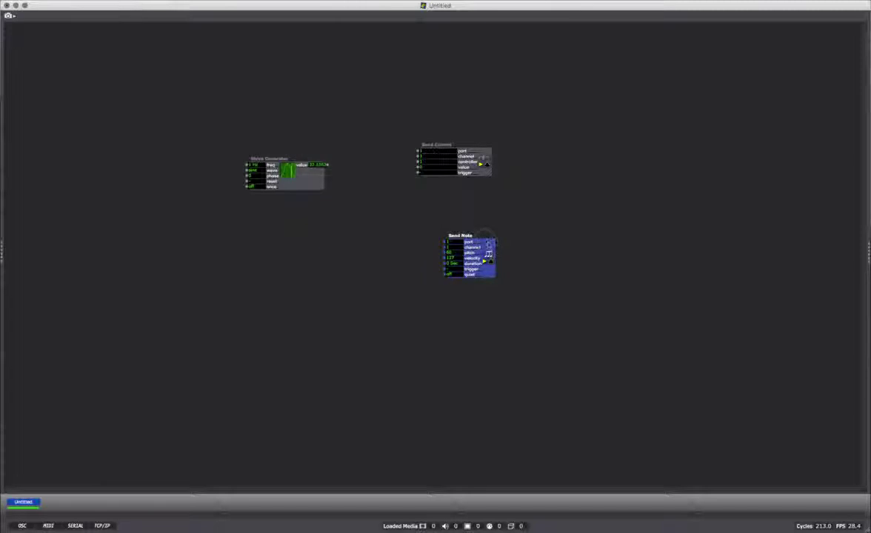
drag(461, 236, 442, 221)
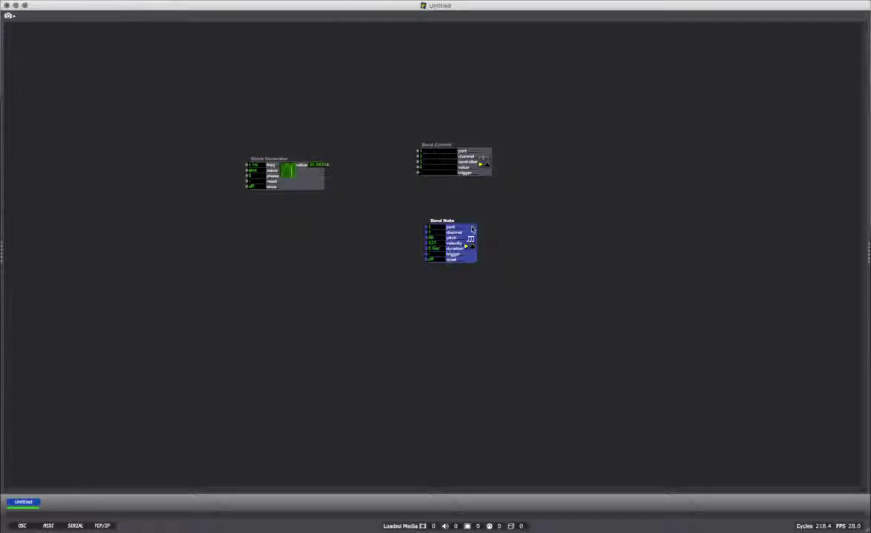
key(Delete)
- Reposition the Send Control actor so it lines up level with the Wave Generator
drag(481, 158, 482, 179)
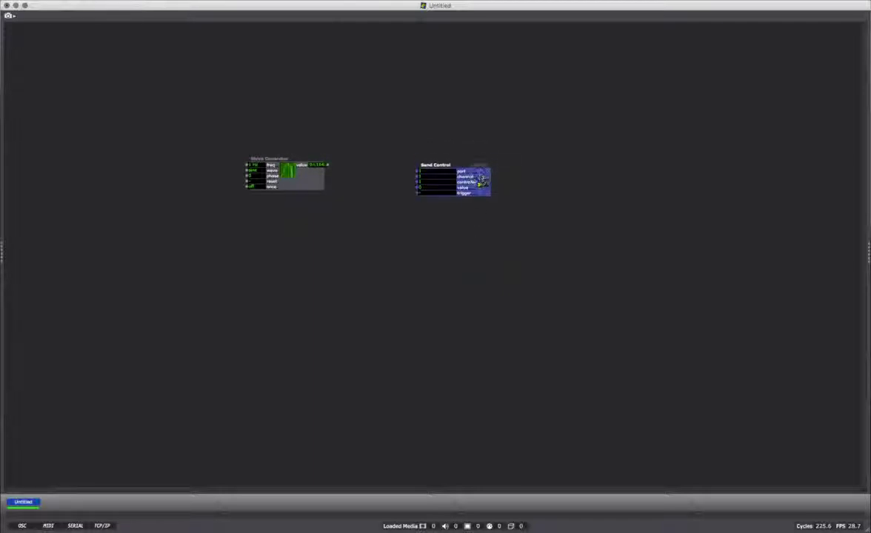
mouse_move(432, 168)
mouse_down()
mouse_move(430, 161)
mouse_move(448, 165)
mouse_up()
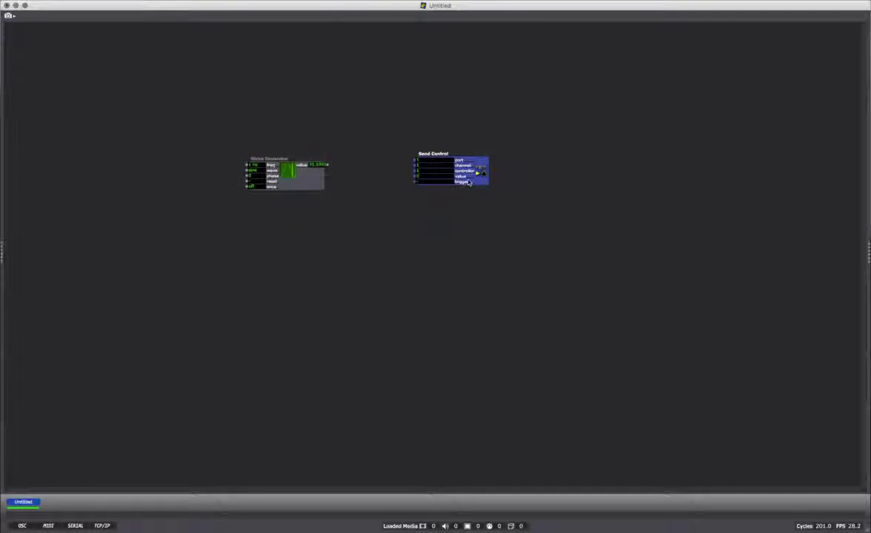
mouse_move(439, 162)
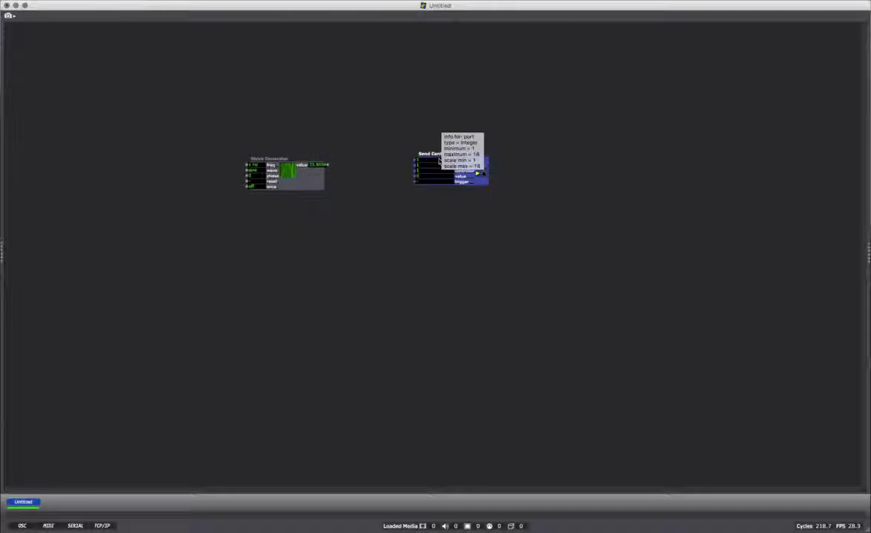
drag(428, 159, 428, 165)
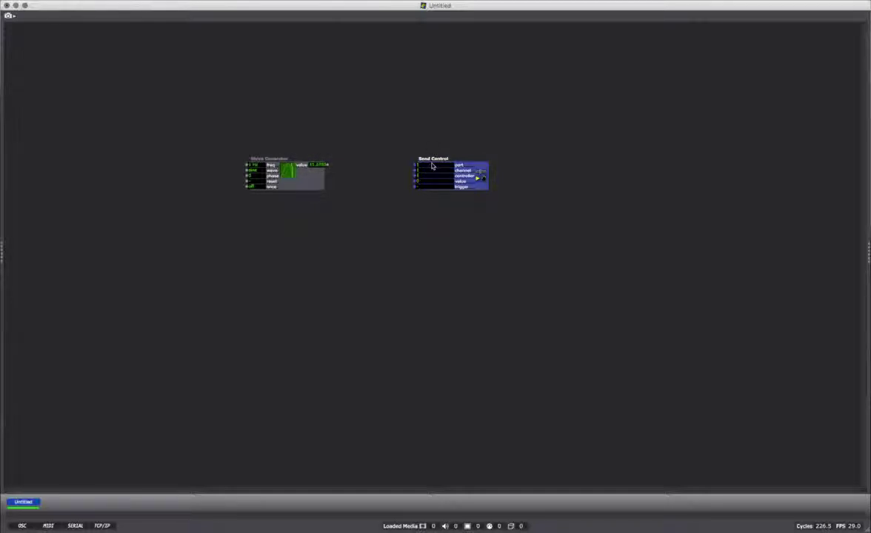
- Check in the MIDI setup which device is assigned to output port 1, and close the window
click(337, 3)
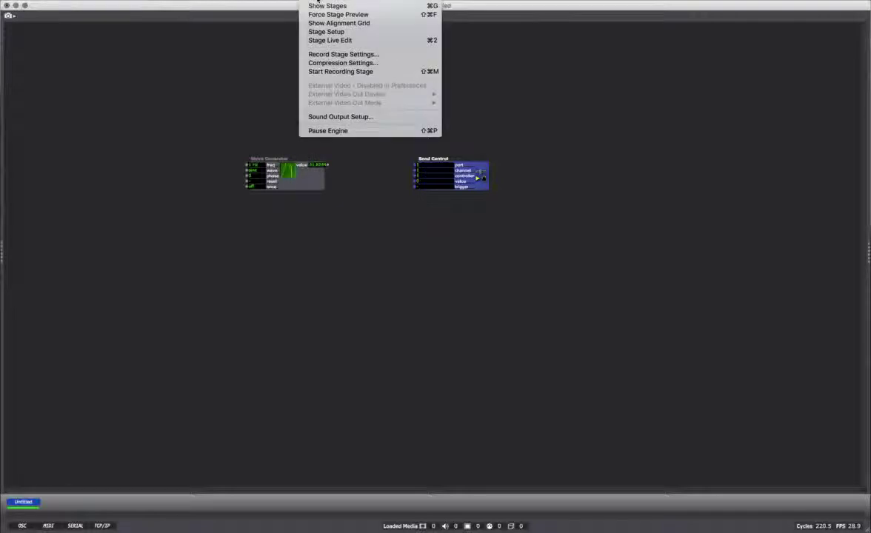
click(280, 6)
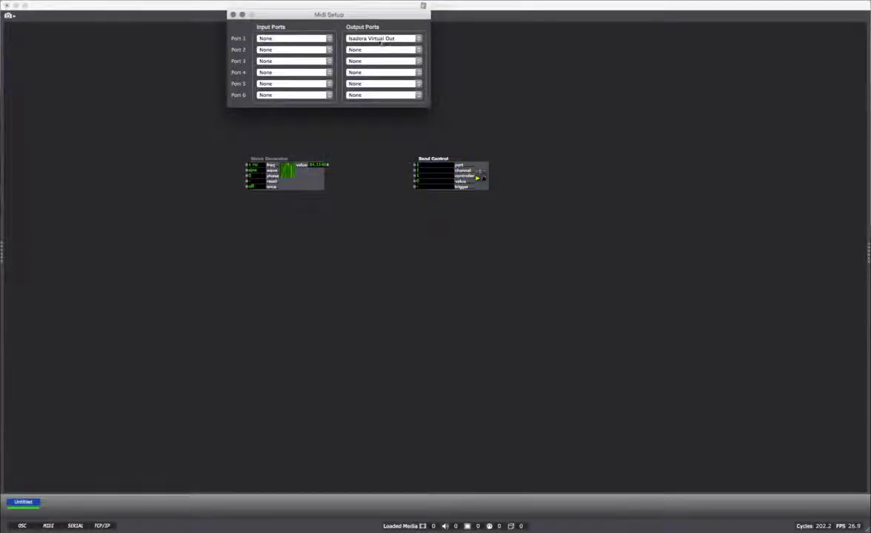
click(232, 14)
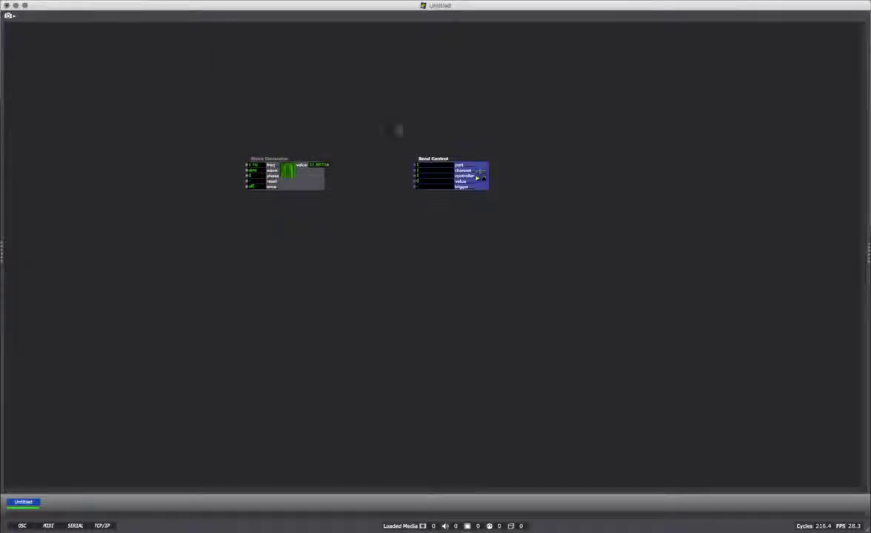
click(426, 170)
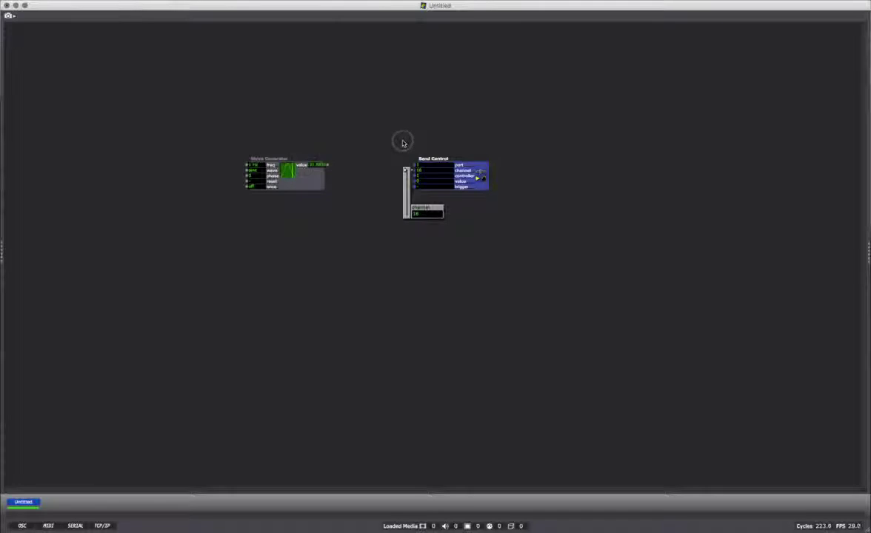
click(397, 234)
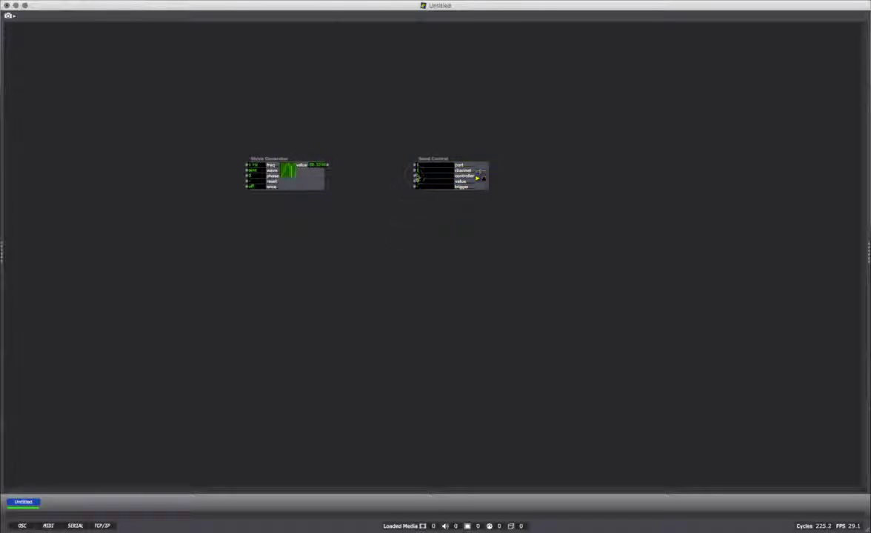
click(427, 176)
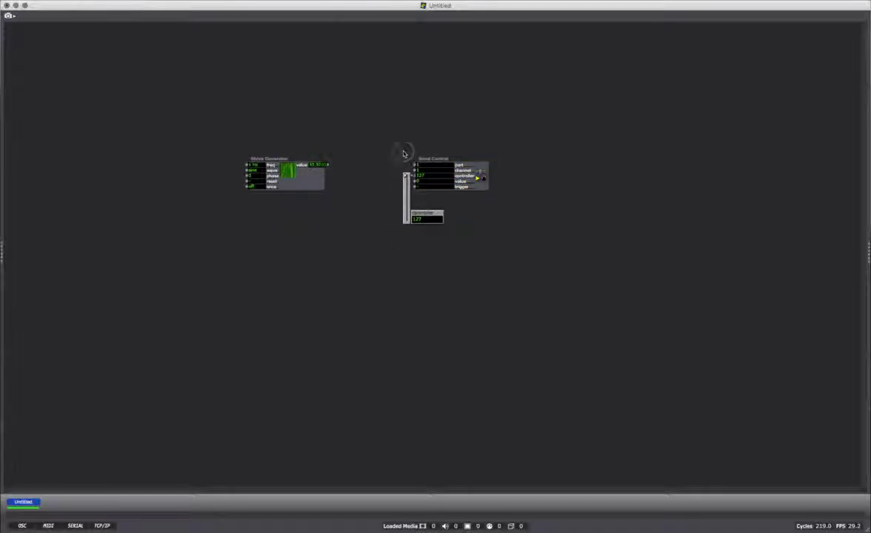
click(409, 233)
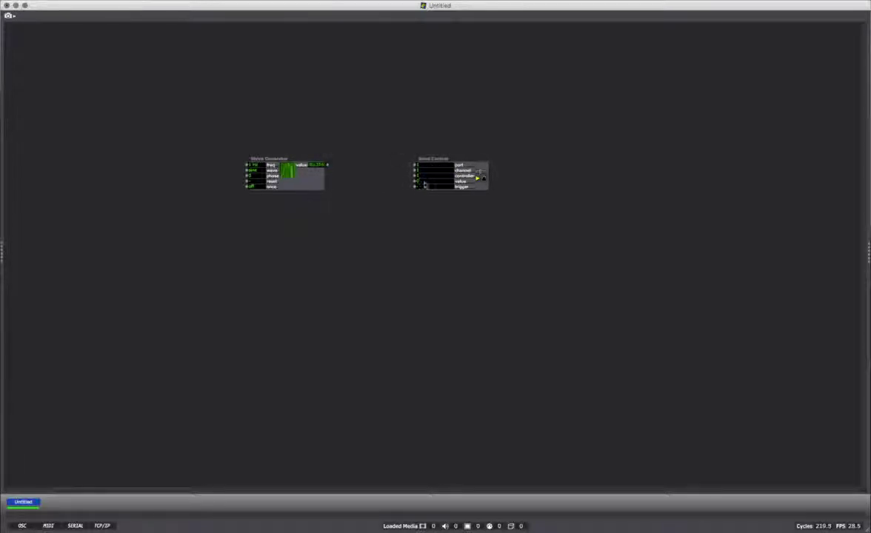
- Connect the Wave Generator's value output to Send Control's value input and set the wave frequency to 0.25 Hz
drag(327, 166, 416, 183)
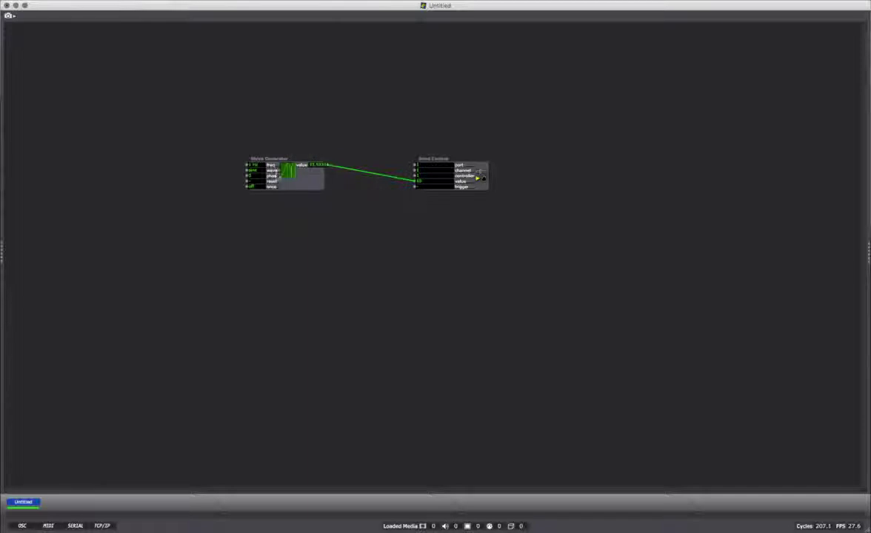
text(0.5)
key(Return)
- Check the range settings of Send Control's value input, and connect the Wave Generator's value output to Send Control's trigger
double_click(419, 181)
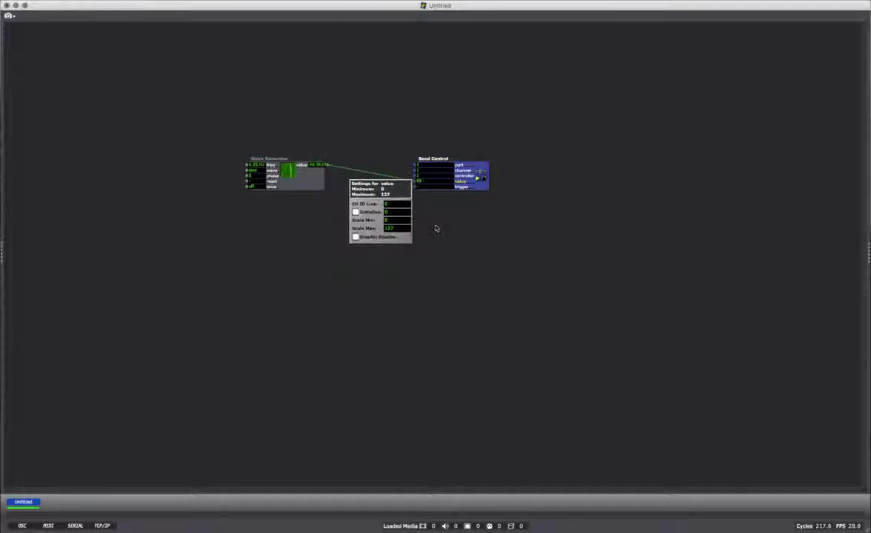
click(441, 200)
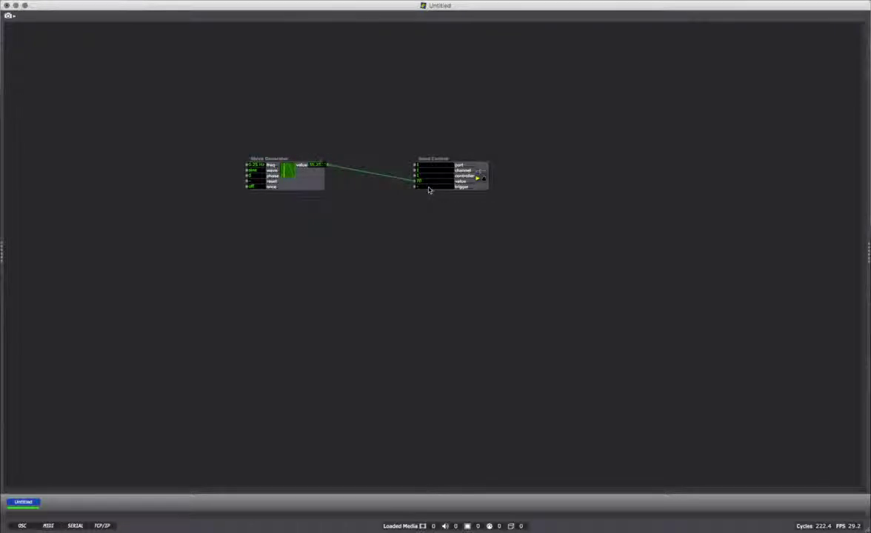
drag(330, 166, 413, 188)
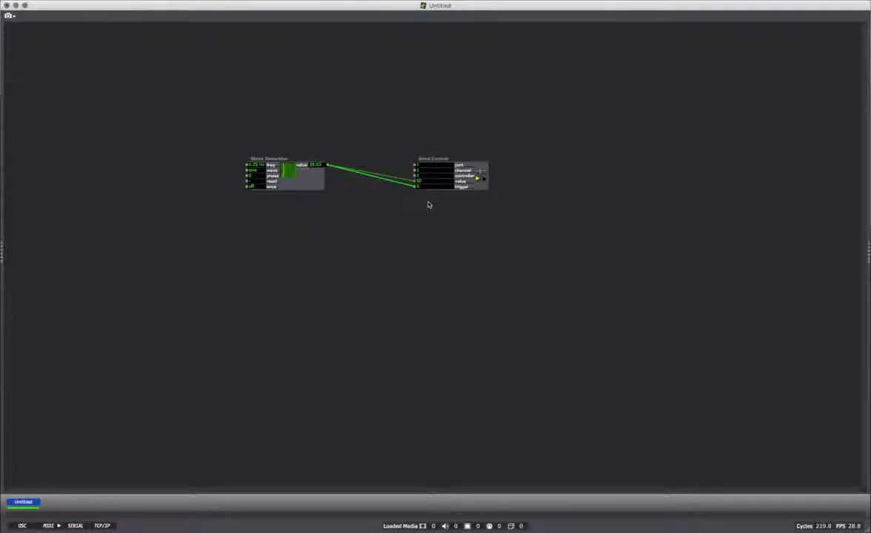
- Add a Pulse Generator actor and connect its trigger output to Send Control's trigger in place of the Wave Generator
double_click(325, 237)
text(pulse)
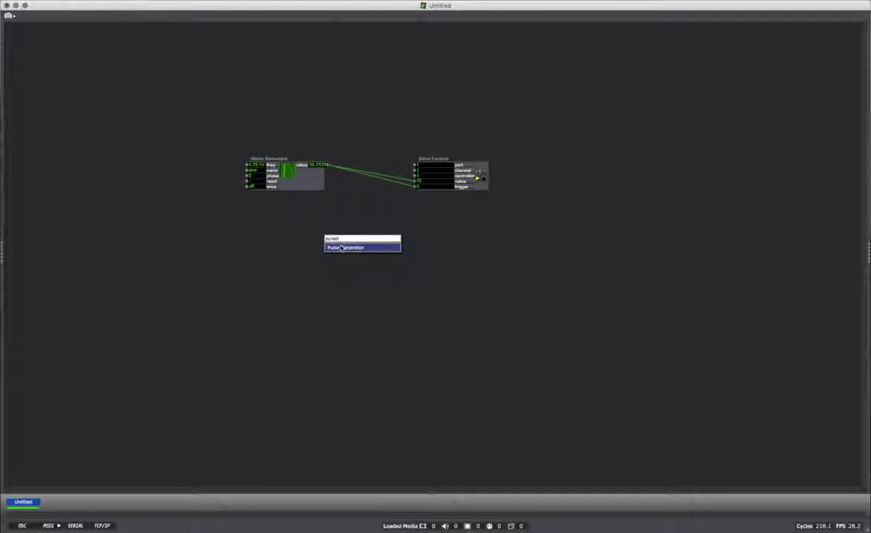
click(342, 248)
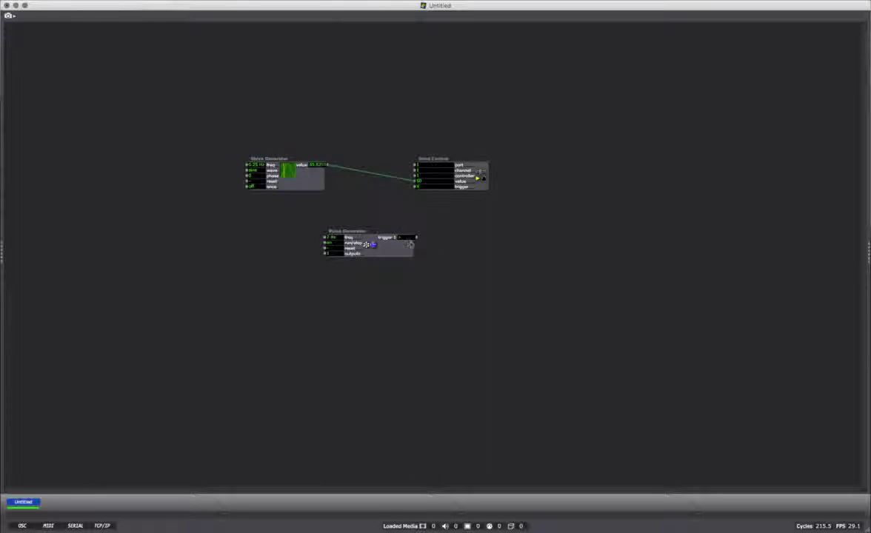
drag(417, 238, 414, 187)
- Place the Pulse Generator directly below the Wave Generator
drag(399, 251, 313, 216)
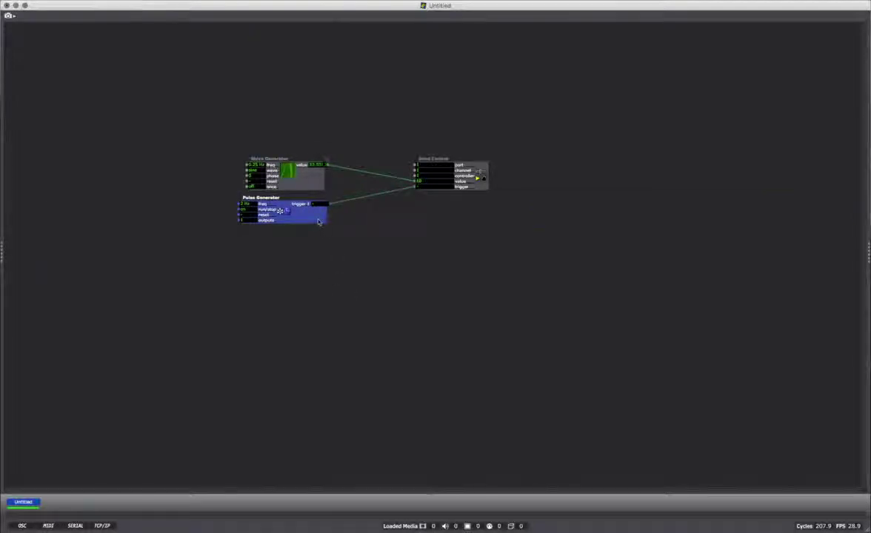
drag(321, 219, 323, 219)
click(252, 222)
click(252, 223)
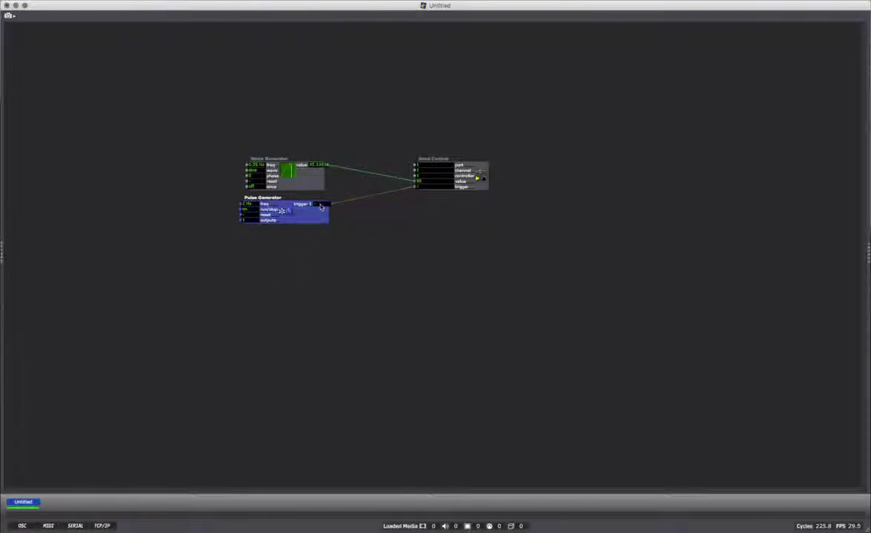
- Check in the MIDI setup which virtual device is assigned to output port 1
click(49, 526)
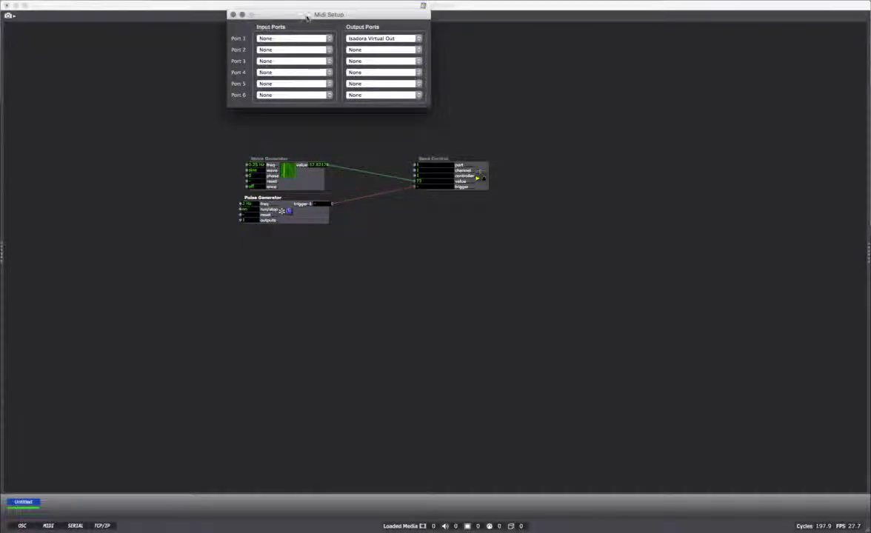
drag(286, 13, 307, 375)
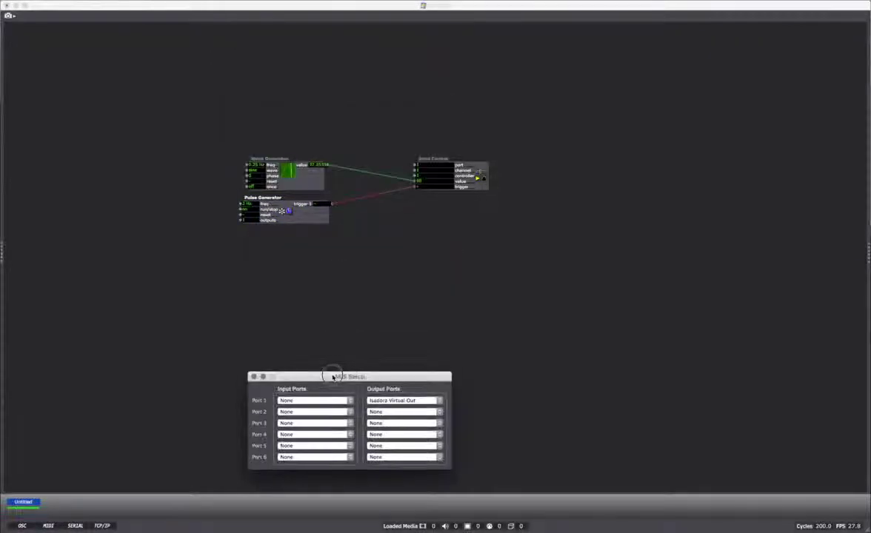
click(255, 378)
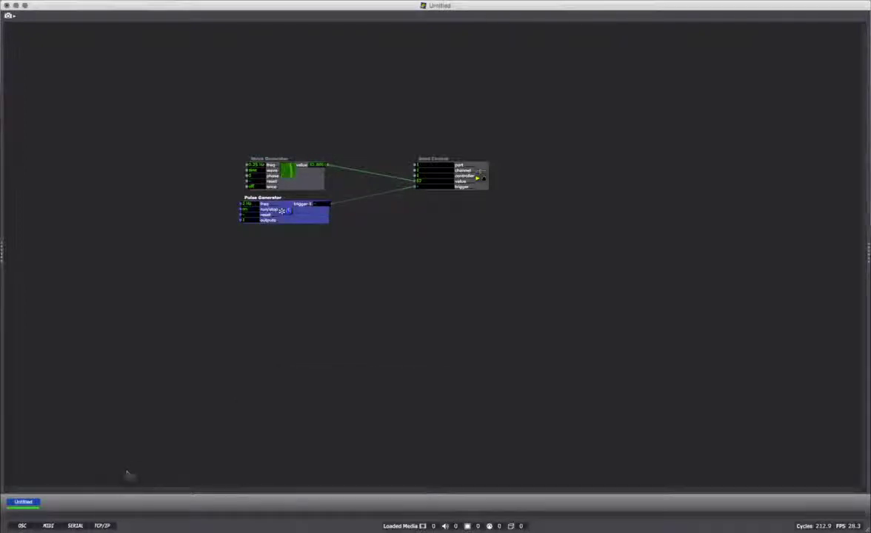
click(47, 526)
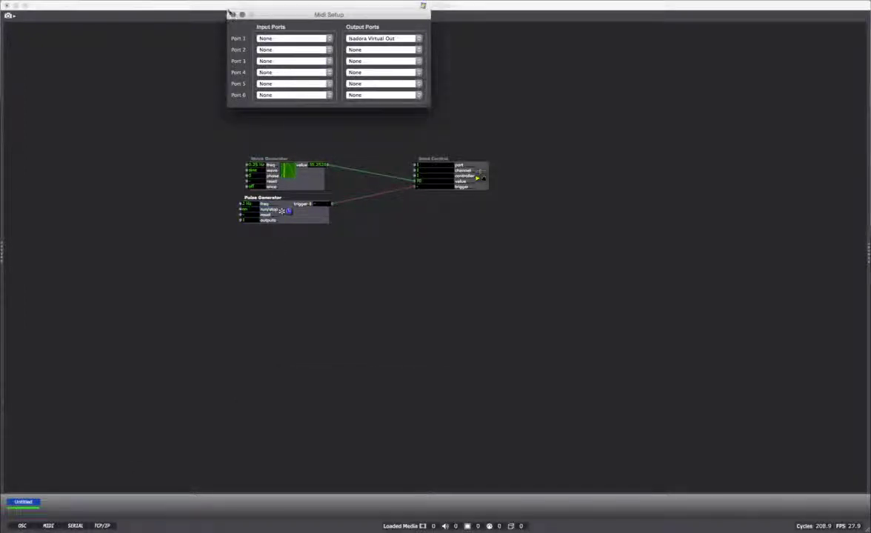
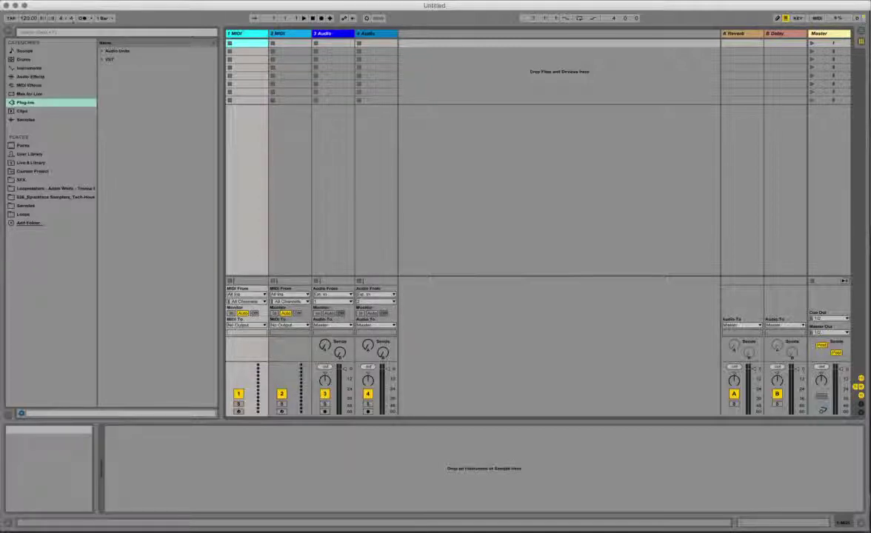
- Switch to Ableton Live and set the first control surface's output to None in the MIDI preferences
click(74, 2)
click(72, 18)
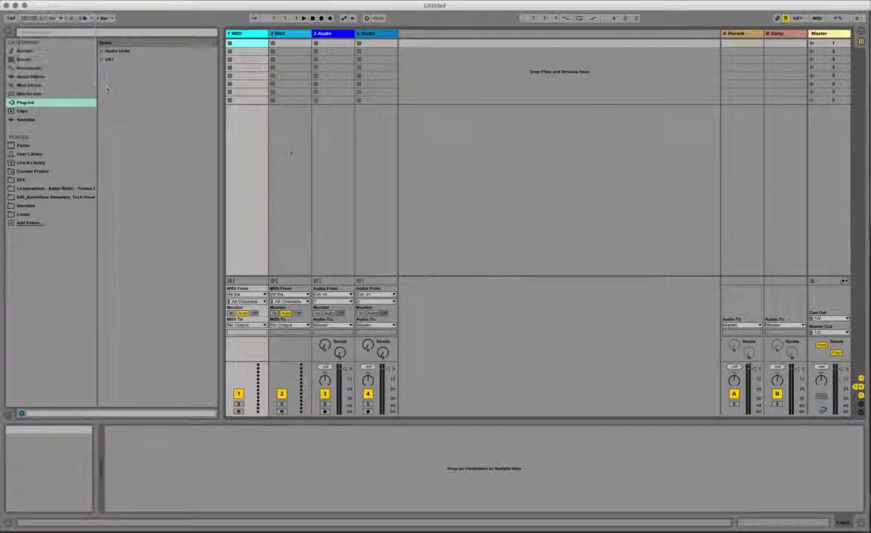
click(333, 172)
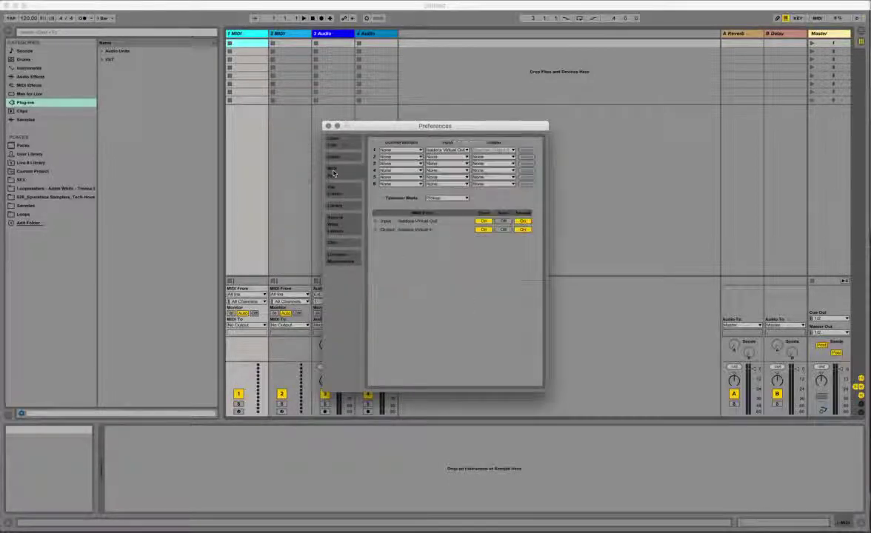
click(491, 150)
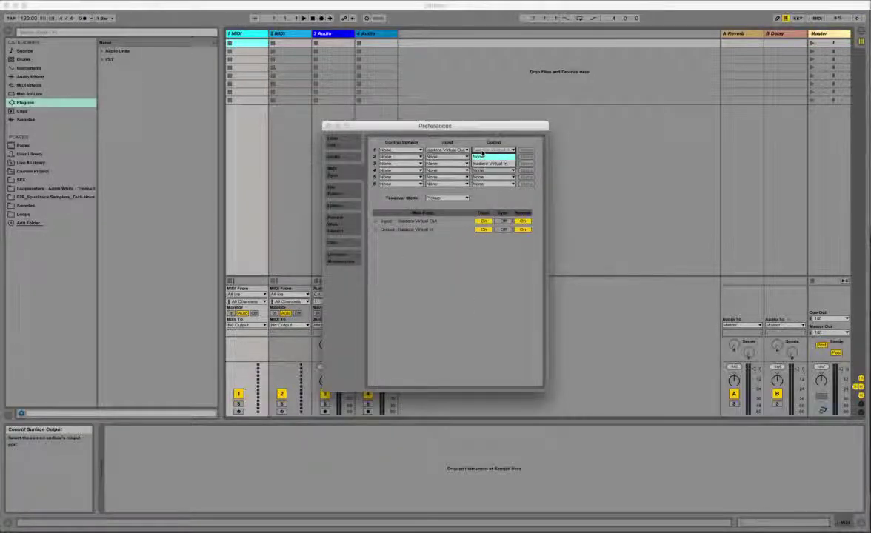
click(488, 158)
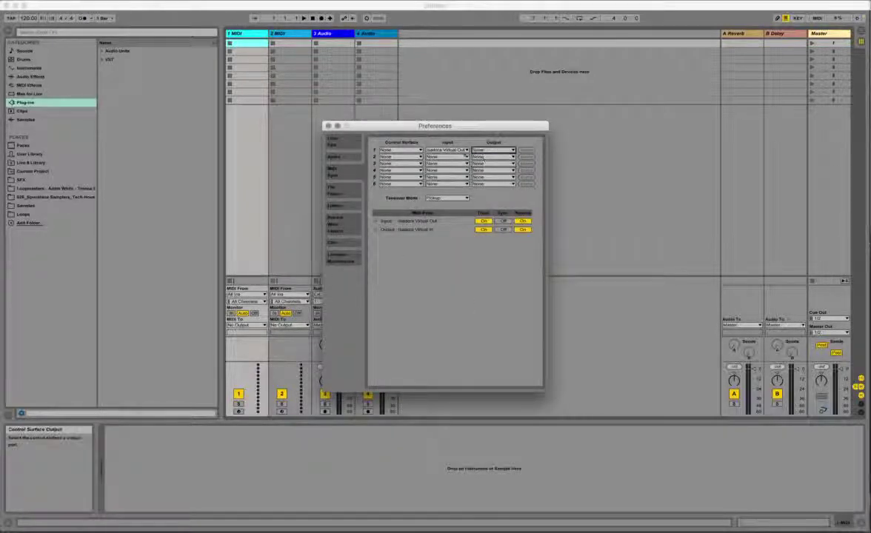
- Choose Isadora Virtual Out as the MIDI input of the first control surface
click(459, 151)
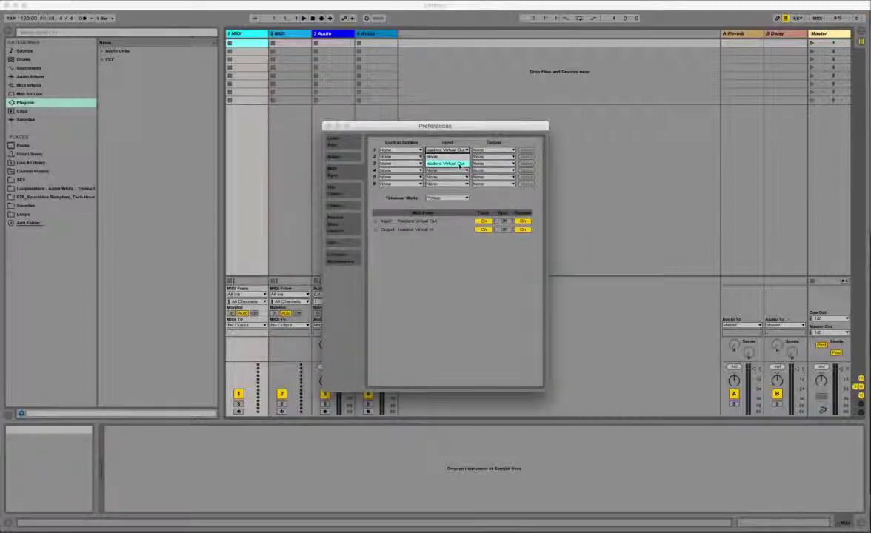
click(459, 164)
click(465, 151)
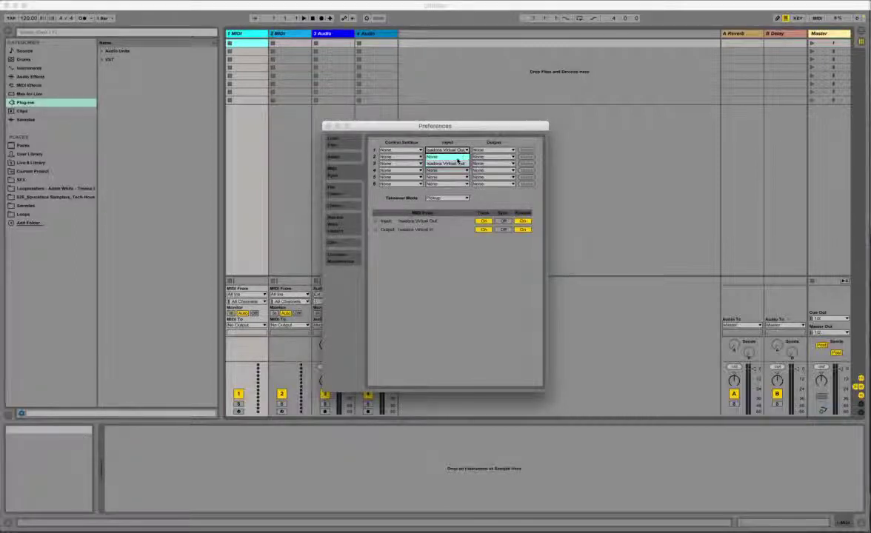
click(459, 163)
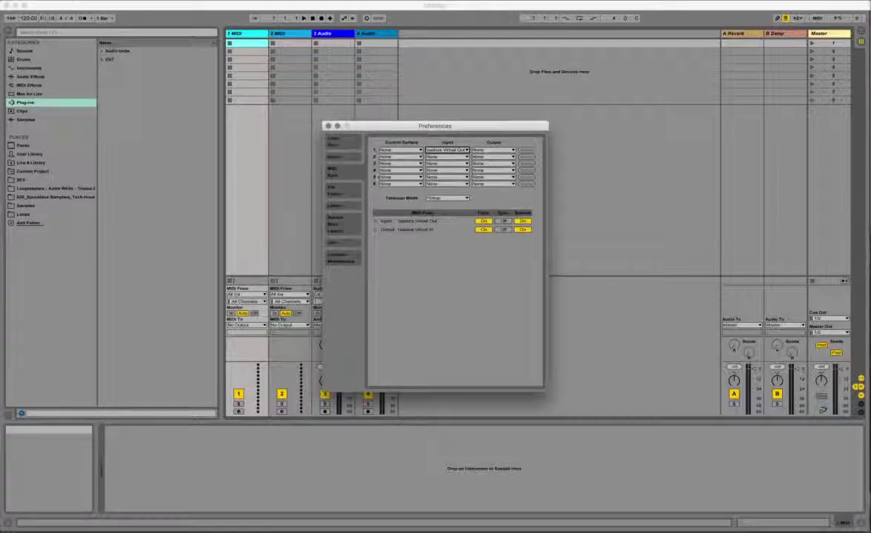
click(445, 156)
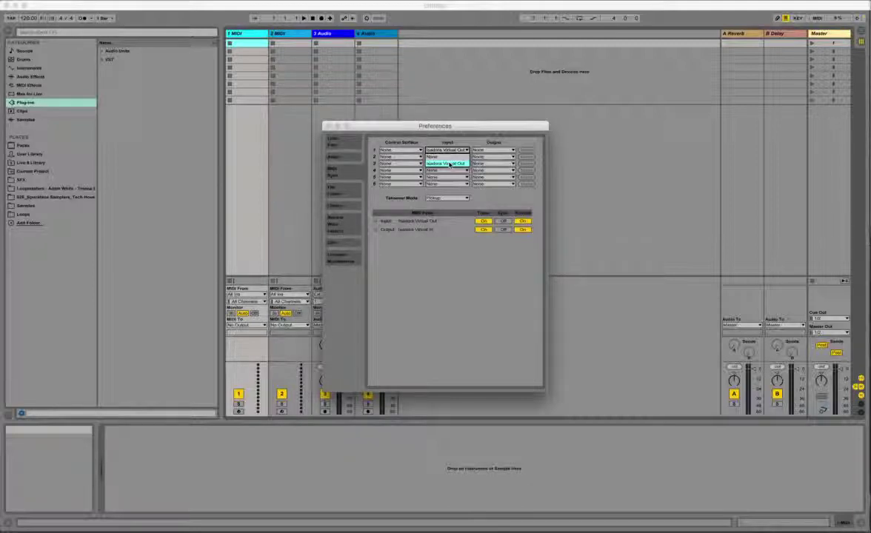
key(Escape)
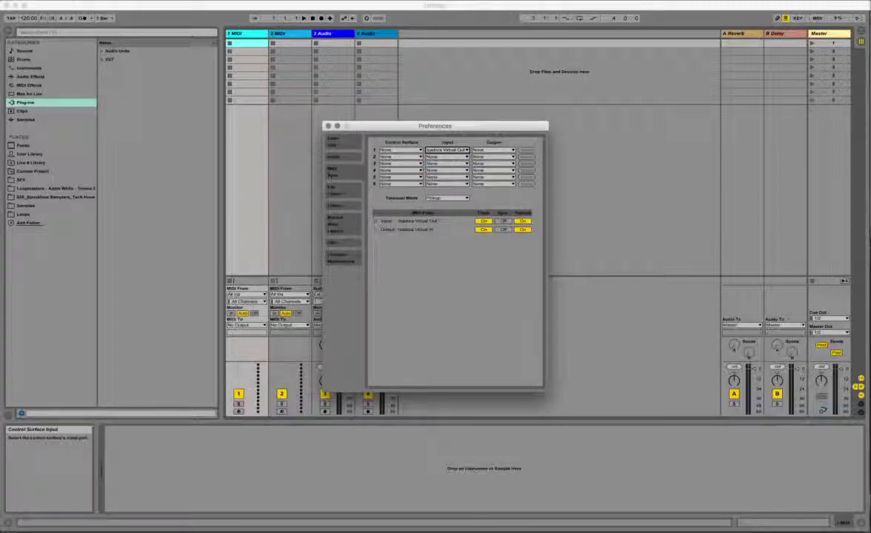
- Toggle Track for the Isadora Virtual In output off and back on, and close the preferences
click(482, 230)
click(482, 230)
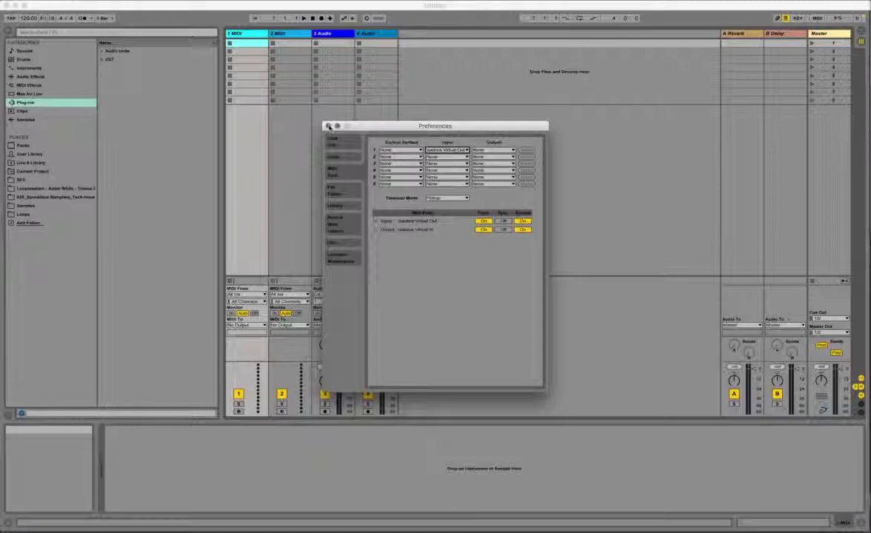
click(329, 127)
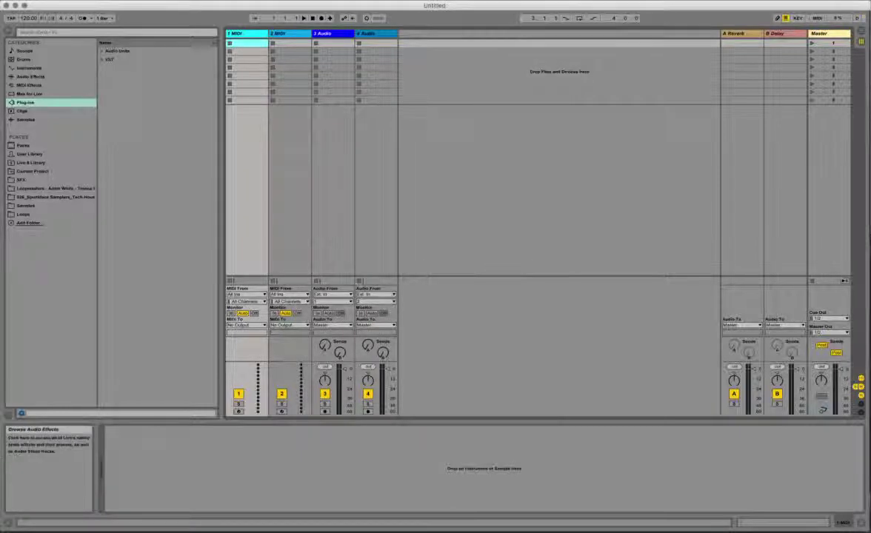
- Add the Auto Filter audio effect to the 3 Audio track
click(35, 84)
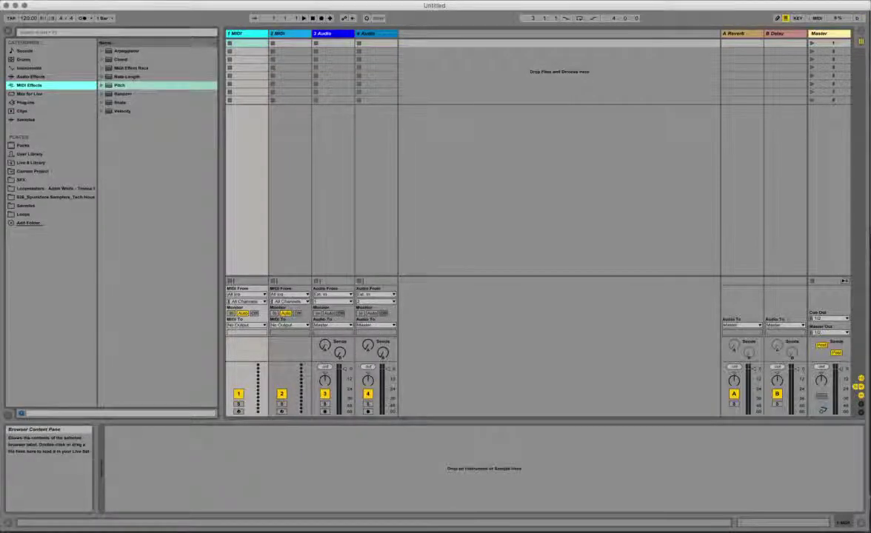
click(31, 76)
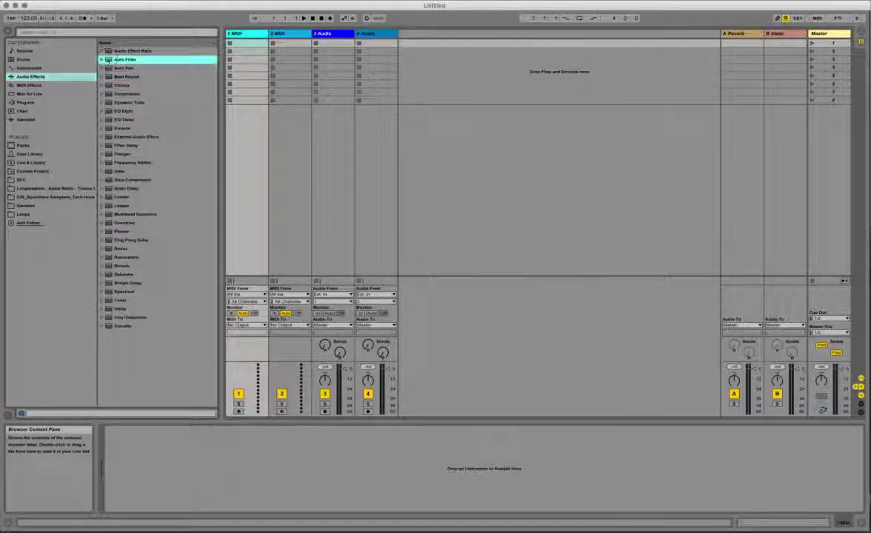
click(325, 34)
key(Return)
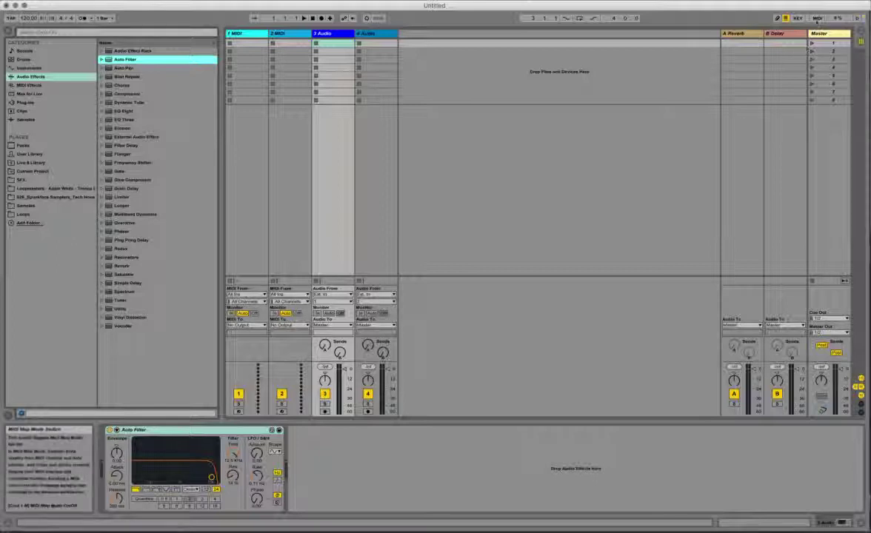
- Map Auto Filter's cutoff frequency to the incoming CC 1 on channel 1, leave MIDI mapping and try adjusting the filter curve
click(818, 17)
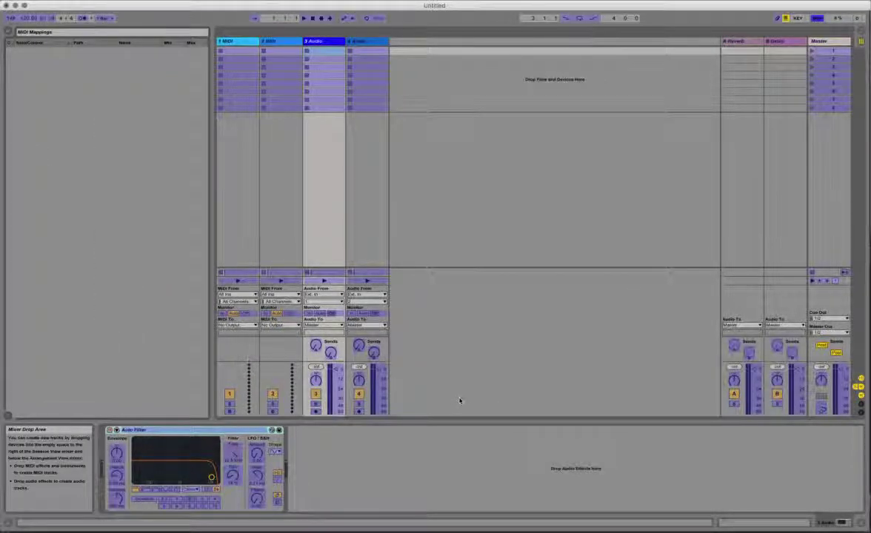
click(234, 457)
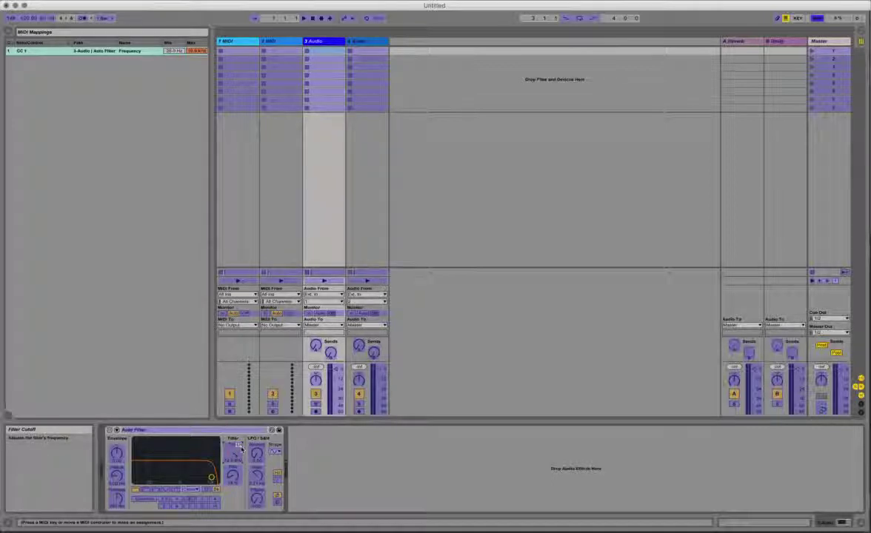
key(super+Tab)
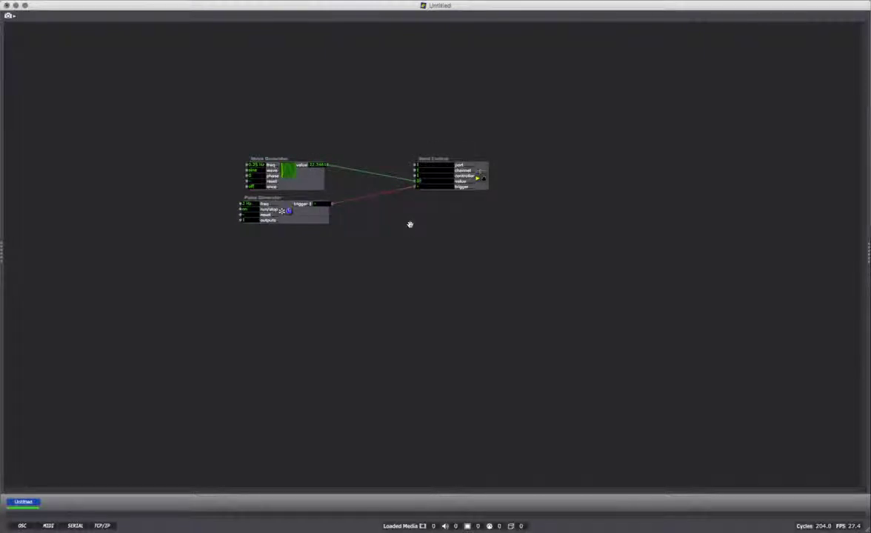
key(super+Tab)
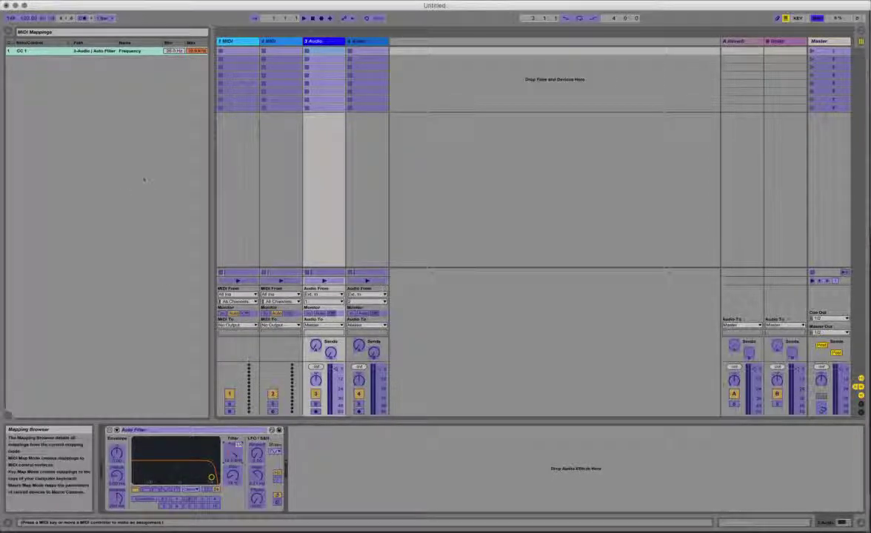
click(816, 20)
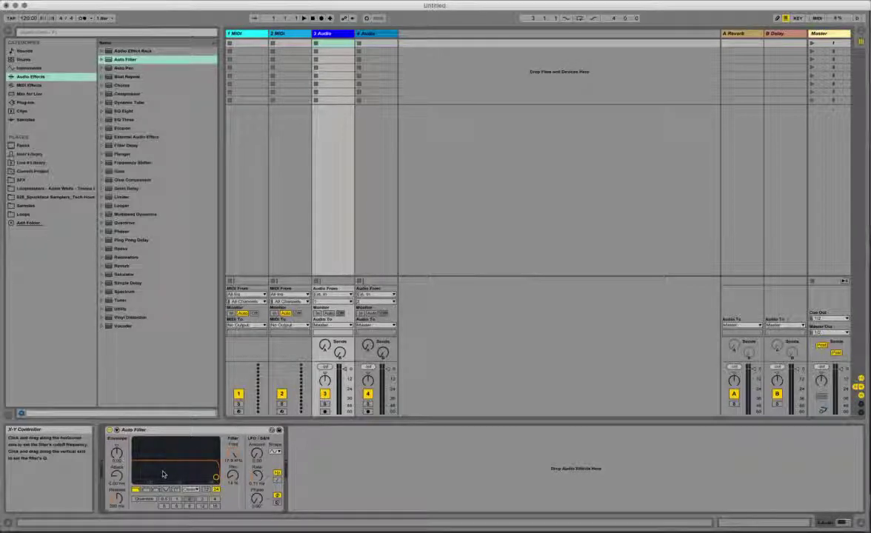
drag(166, 472, 186, 478)
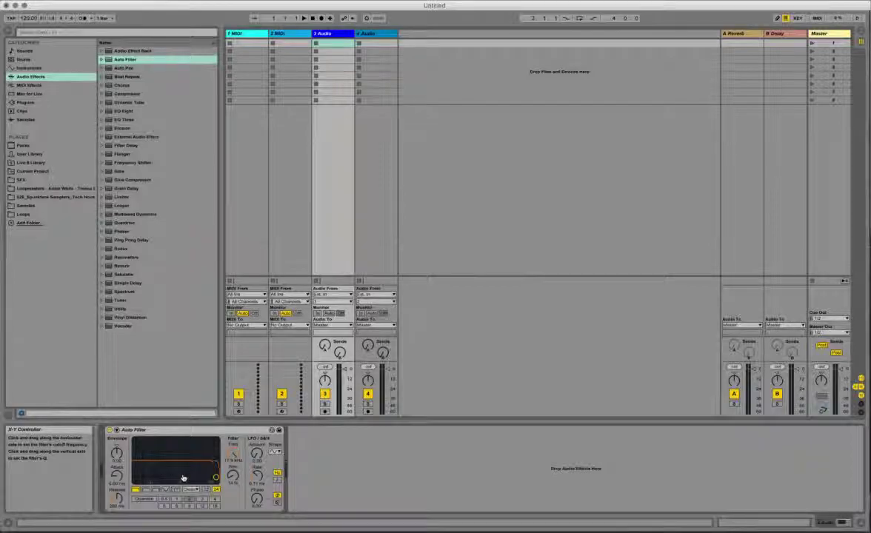
- Switch to Isadora, connect the Wave Generator's value output to Send Control's trigger, and delete the Pulse Generator with its link
key(super+Tab)
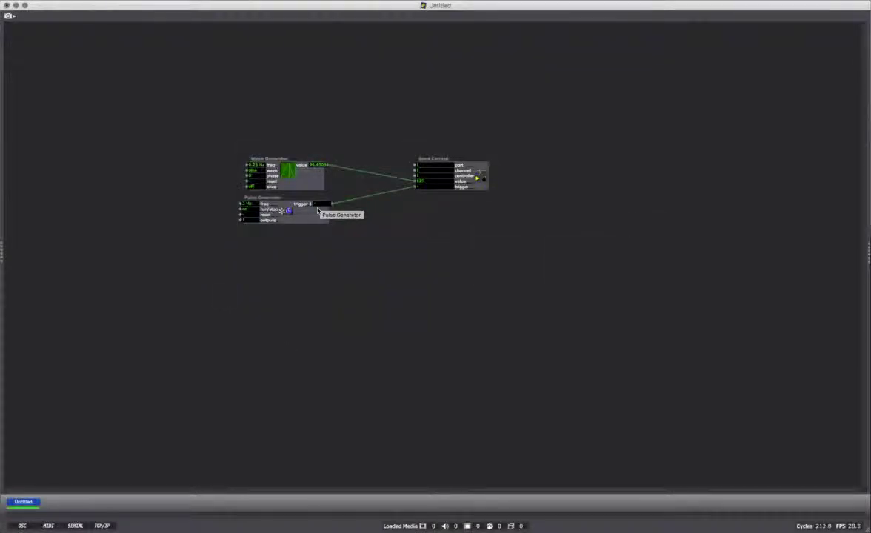
click(346, 200)
key(BackSpace)
drag(414, 190, 415, 187)
click(313, 220)
key(BackSpace)
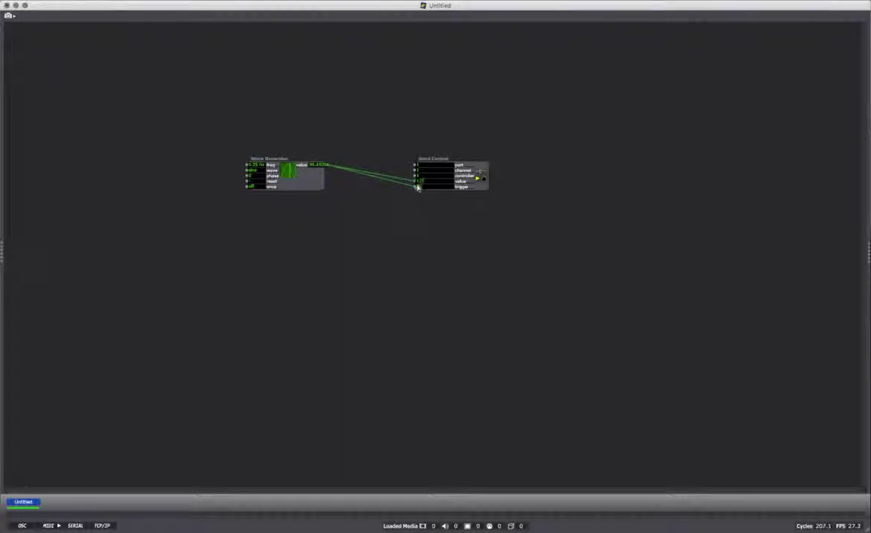
- Switch to Ableton Live, lower the maximum value of the CC 1 mapping for Auto Filter's frequency, leave MIDI mapping and try adjusting the filter curve
key(super+Tab)
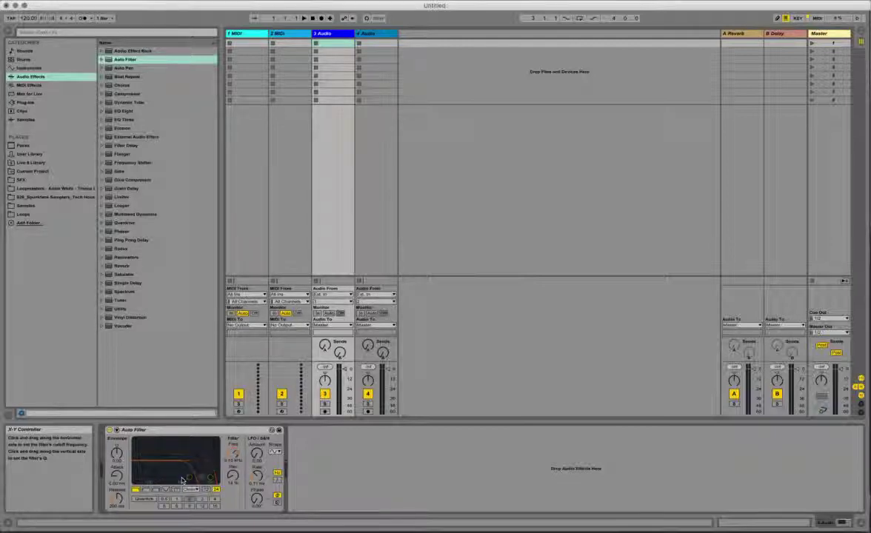
click(818, 18)
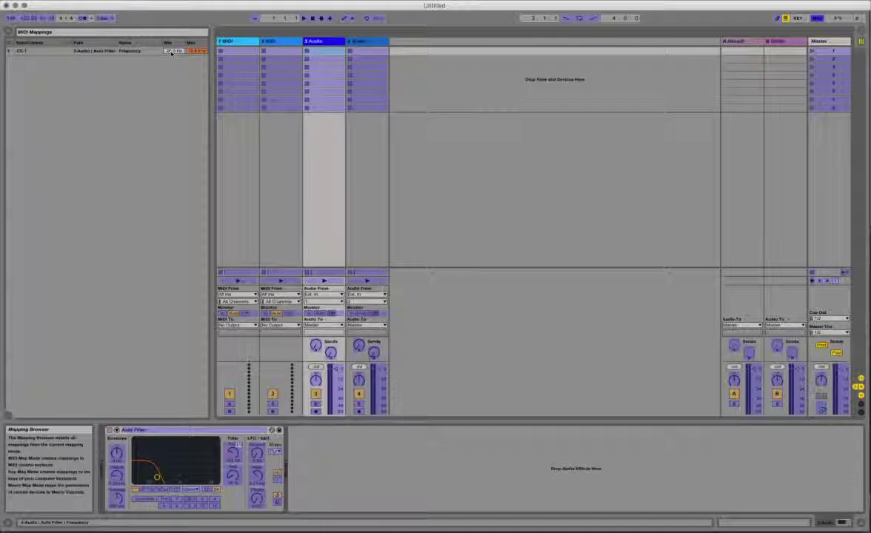
click(172, 461)
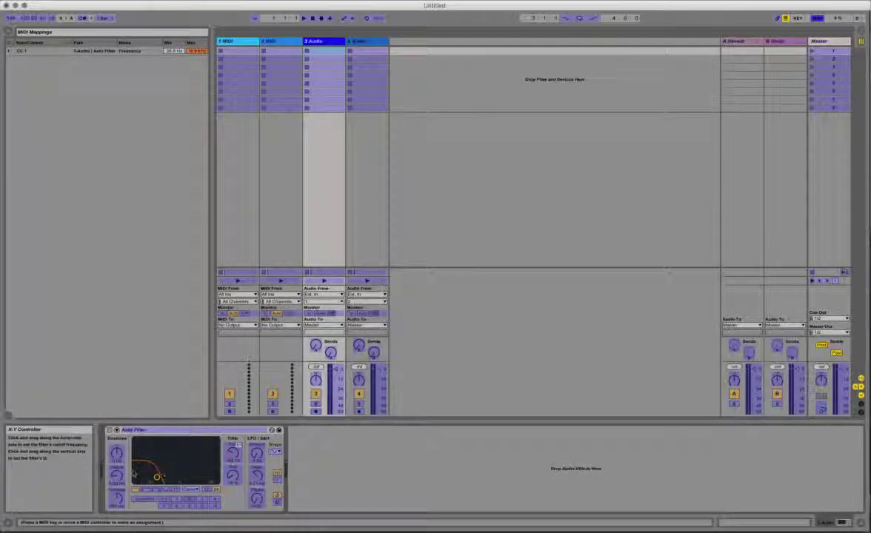
drag(196, 51, 197, 96)
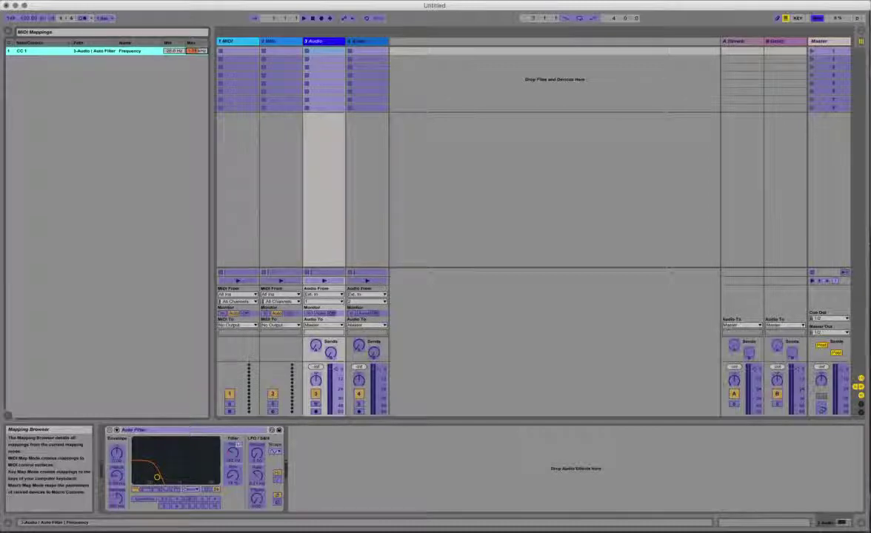
click(818, 19)
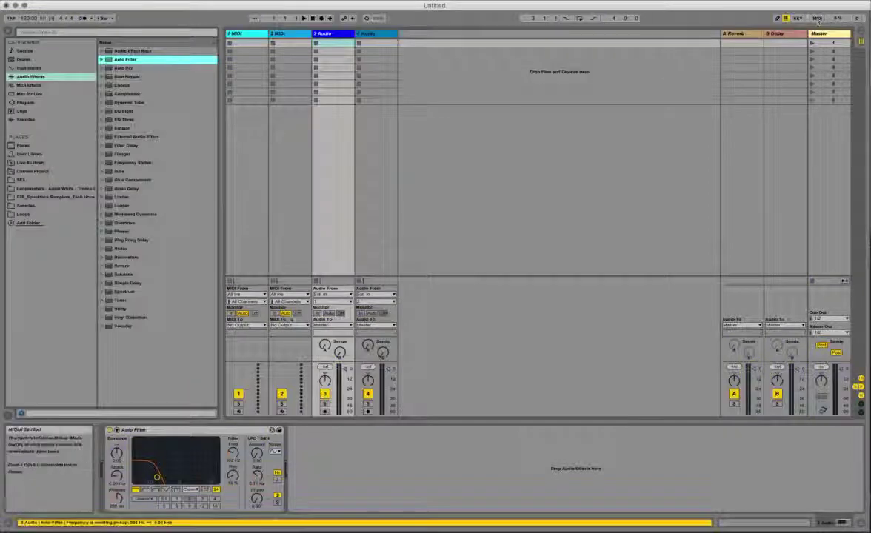
drag(147, 478, 185, 475)
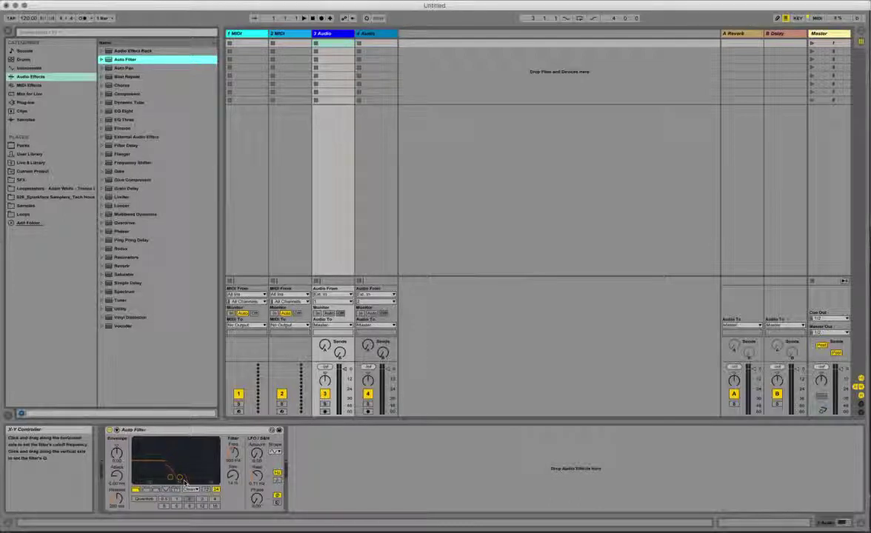